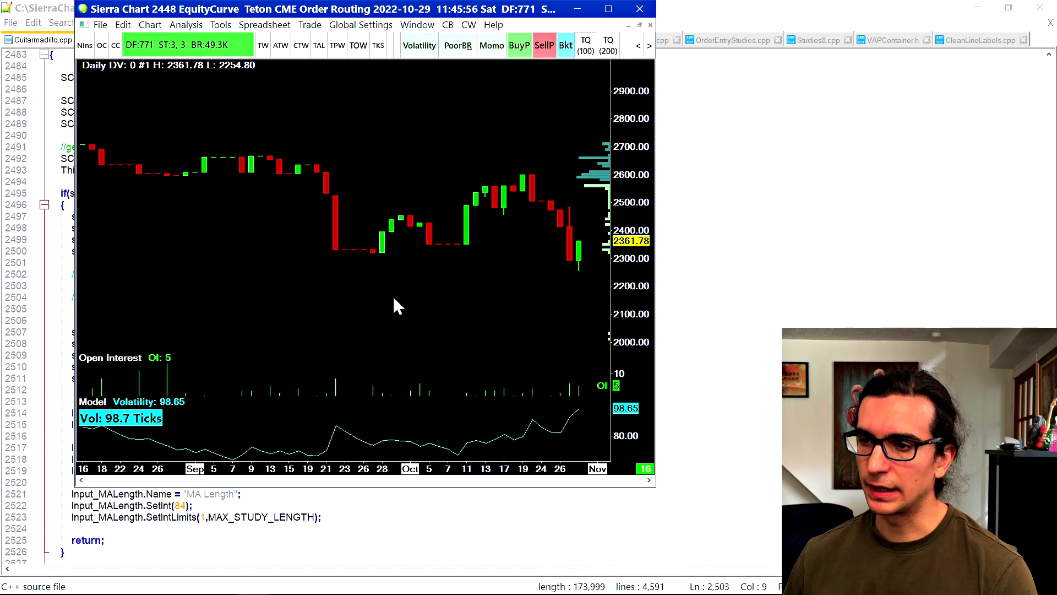
- Examine the daily account balance candles, open interest and volatility over a longer and a shorter date range
{"action": "scroll", "coordinate": [393, 256], "scroll_direction": "down", "scroll_amount": 4}
{"action": "scroll", "coordinate": [394, 255], "scroll_direction": "down", "scroll_amount": 2}
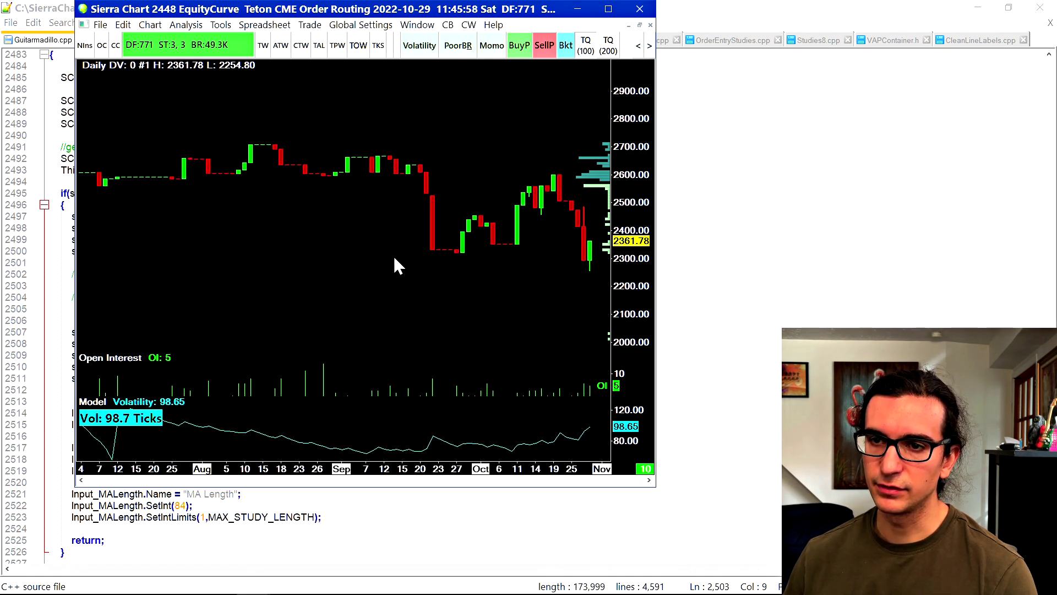
{"action": "scroll", "coordinate": [393, 255], "scroll_direction": "down", "scroll_amount": 2}
{"action": "scroll", "coordinate": [393, 255], "scroll_direction": "up", "scroll_amount": 2}
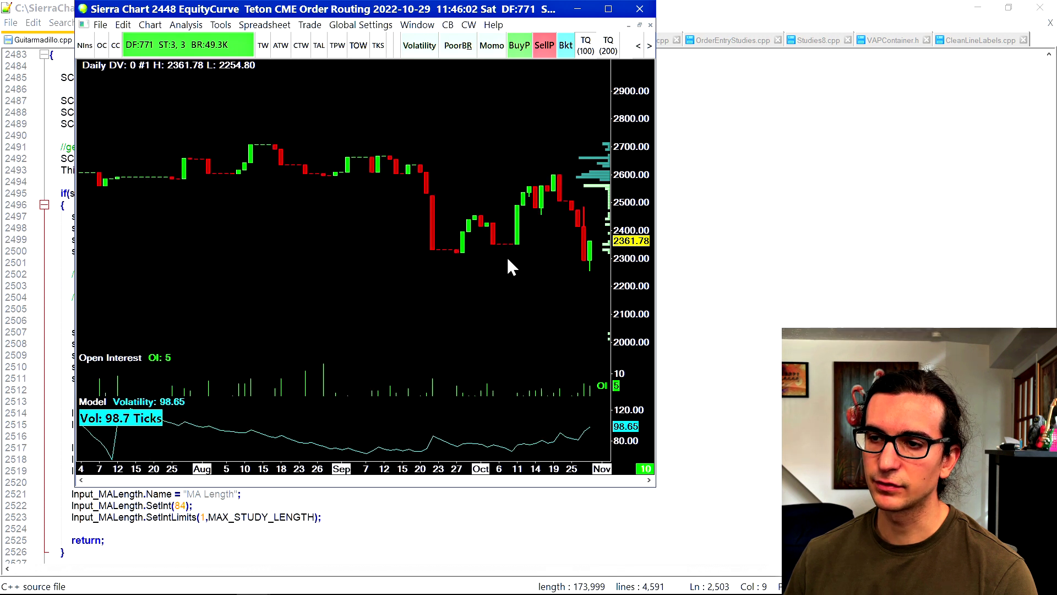
{"action": "scroll", "coordinate": [333, 317], "scroll_direction": "down", "scroll_amount": 1}
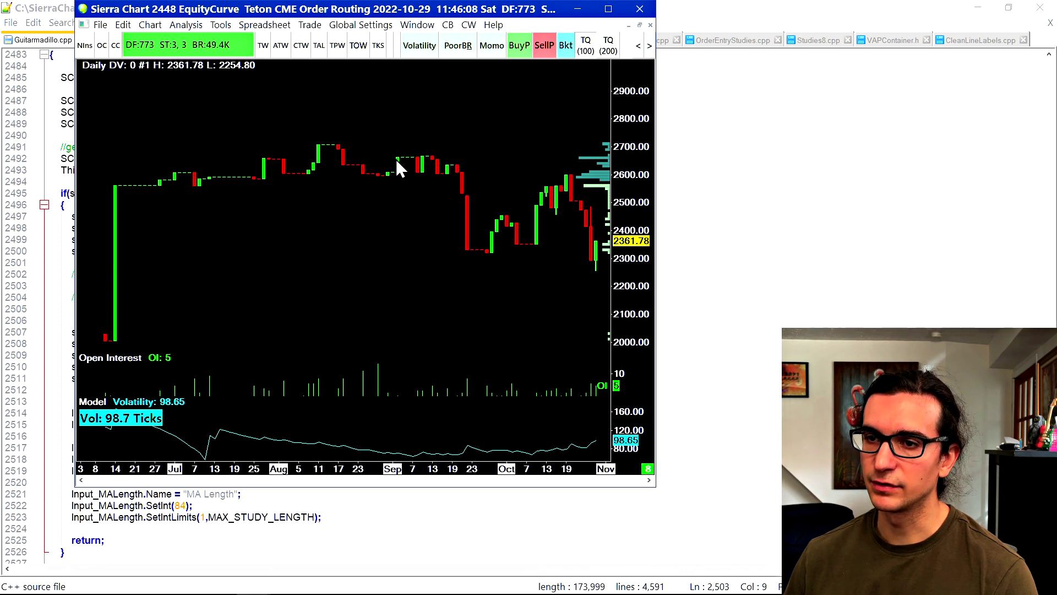
{"action": "scroll", "coordinate": [476, 312], "scroll_direction": "up", "scroll_amount": 5}
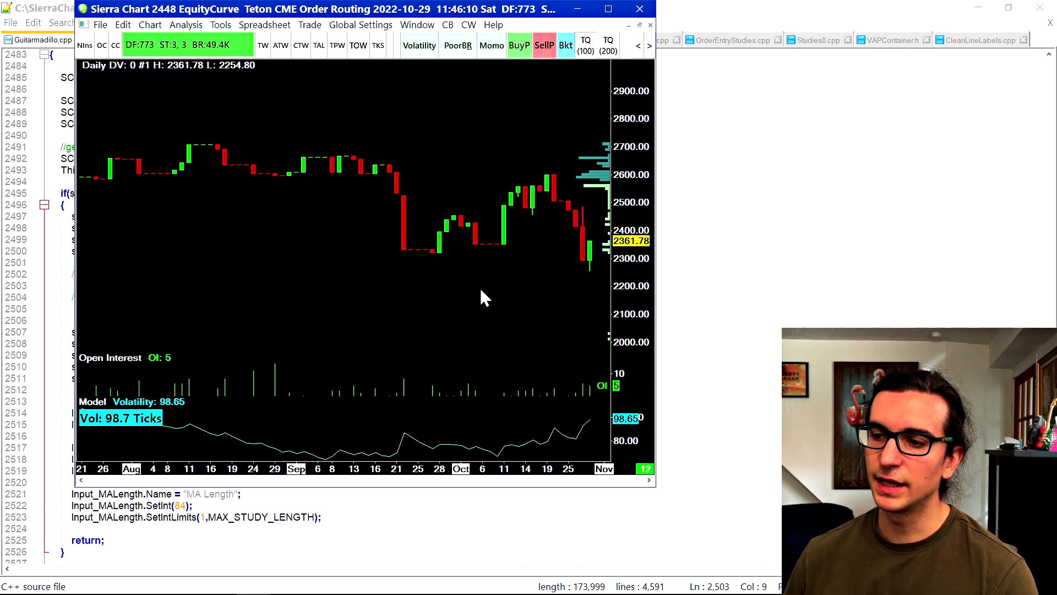
{"action": "scroll", "coordinate": [480, 290], "scroll_direction": "up", "scroll_amount": 1}
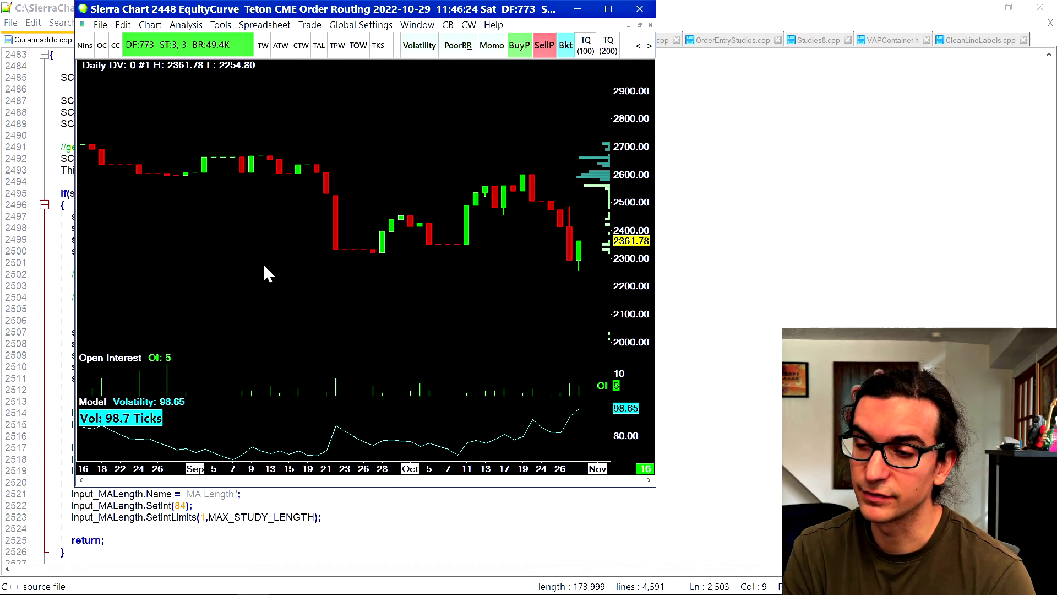
{"action": "key", "text": "Down"}
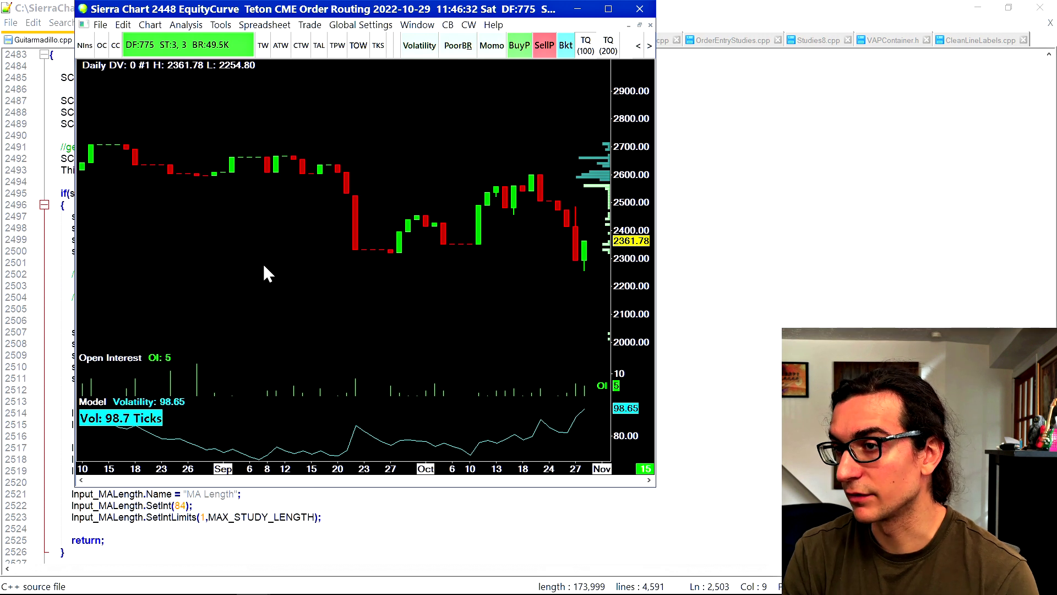
{"action": "scroll", "coordinate": [265, 267], "scroll_direction": "down", "scroll_amount": 3}
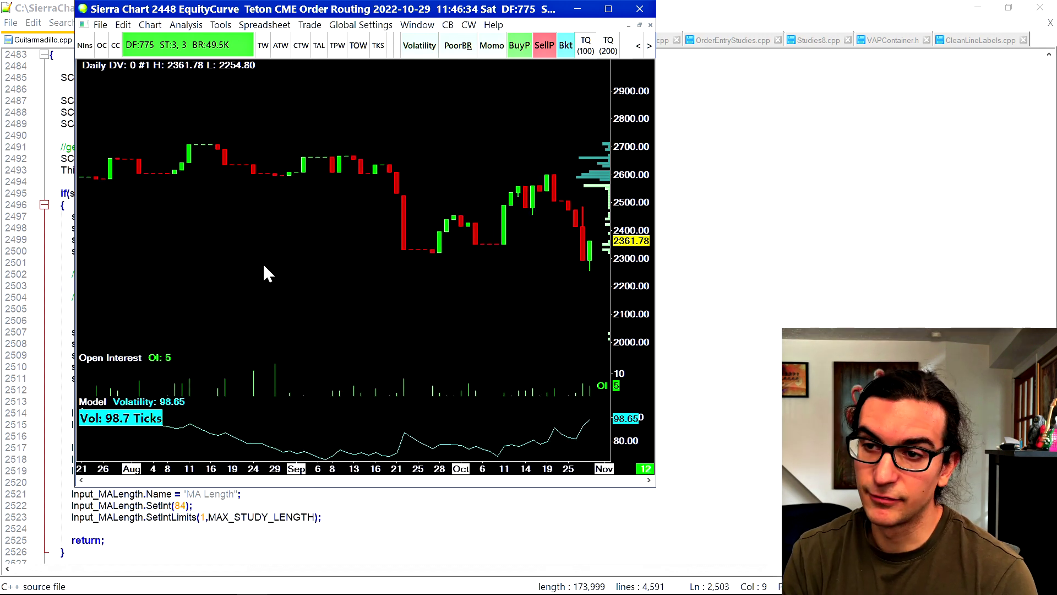
{"action": "scroll", "coordinate": [265, 274], "scroll_direction": "down", "scroll_amount": 1}
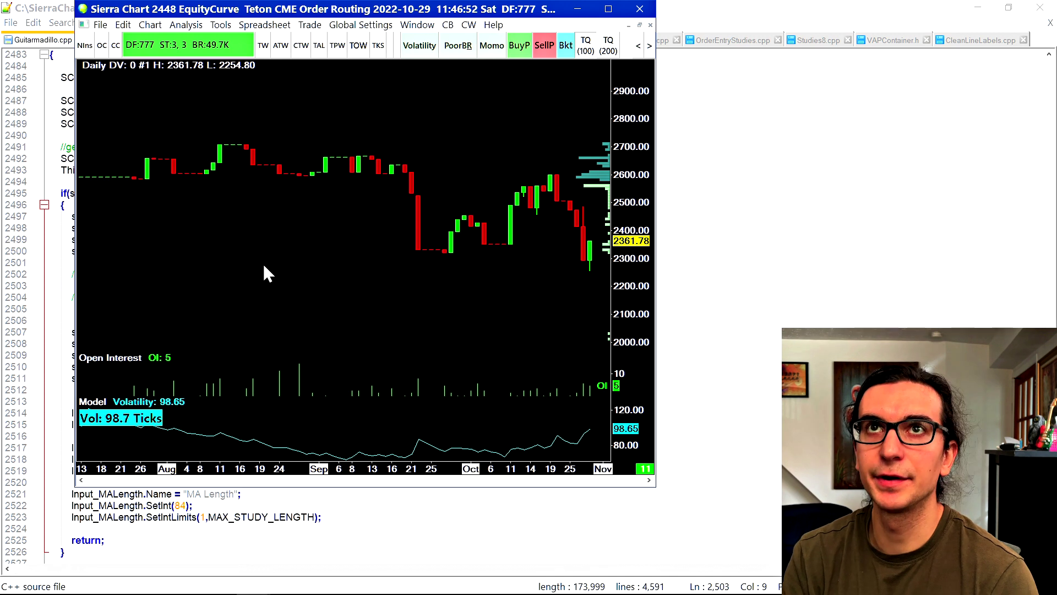
{"action": "key", "text": "Up"}
{"action": "key", "text": "Up"}
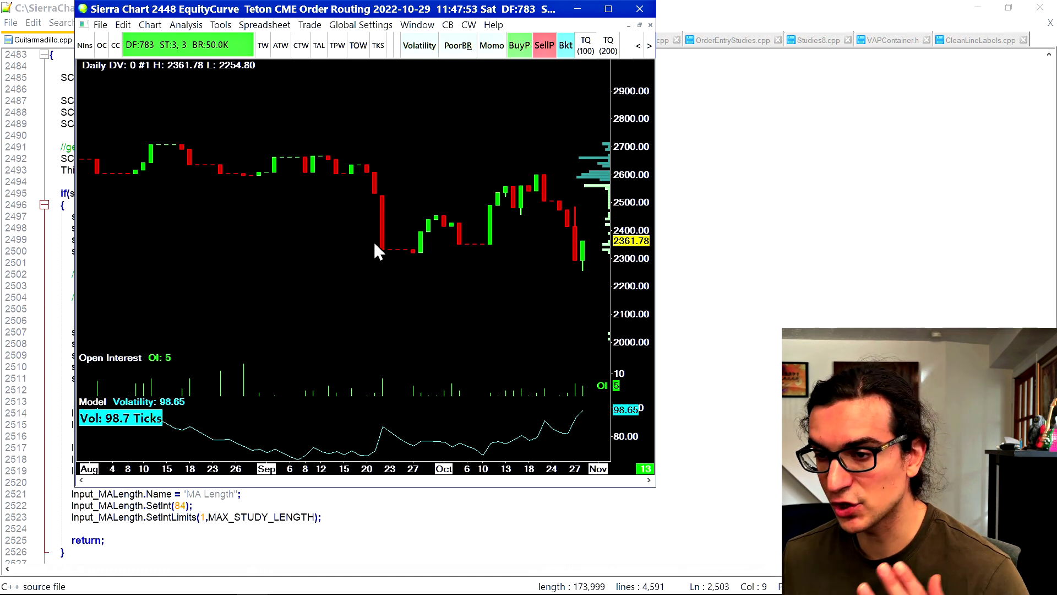
{"action": "key", "text": "Up"}
{"action": "key", "text": "Up"}
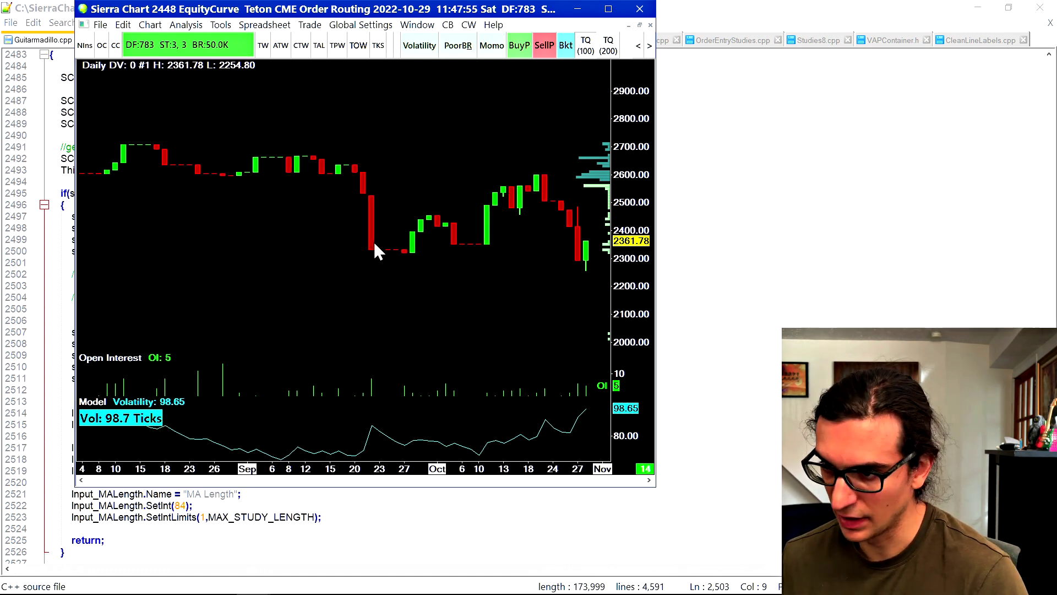
{"action": "key", "text": "Down"}
{"action": "key", "text": "Down"}
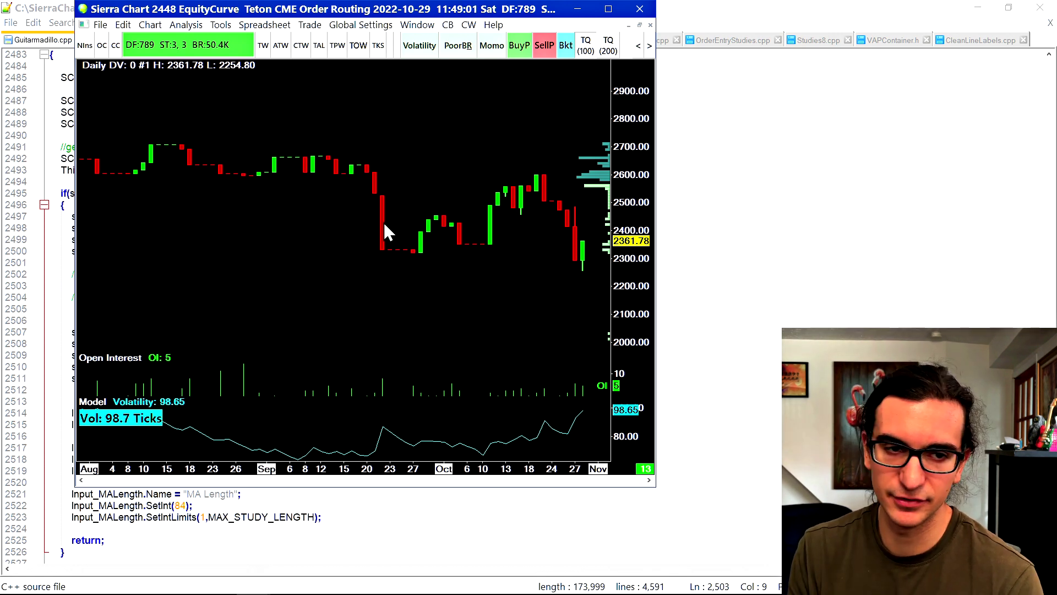
{"action": "scroll", "coordinate": [383, 222], "scroll_direction": "up", "scroll_amount": 3}
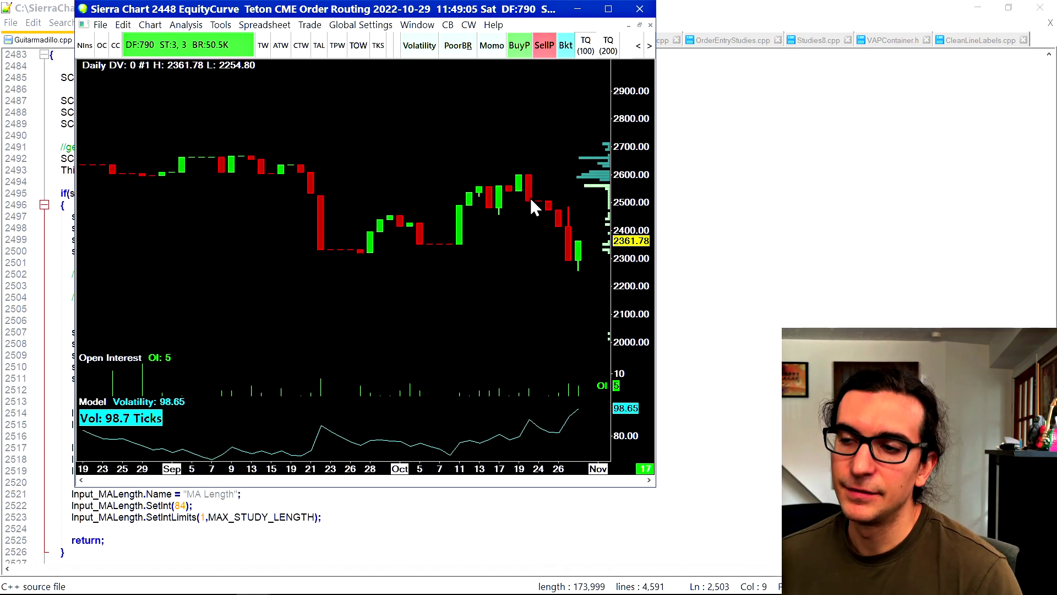
{"action": "scroll", "coordinate": [531, 200], "scroll_direction": "down", "scroll_amount": 3}
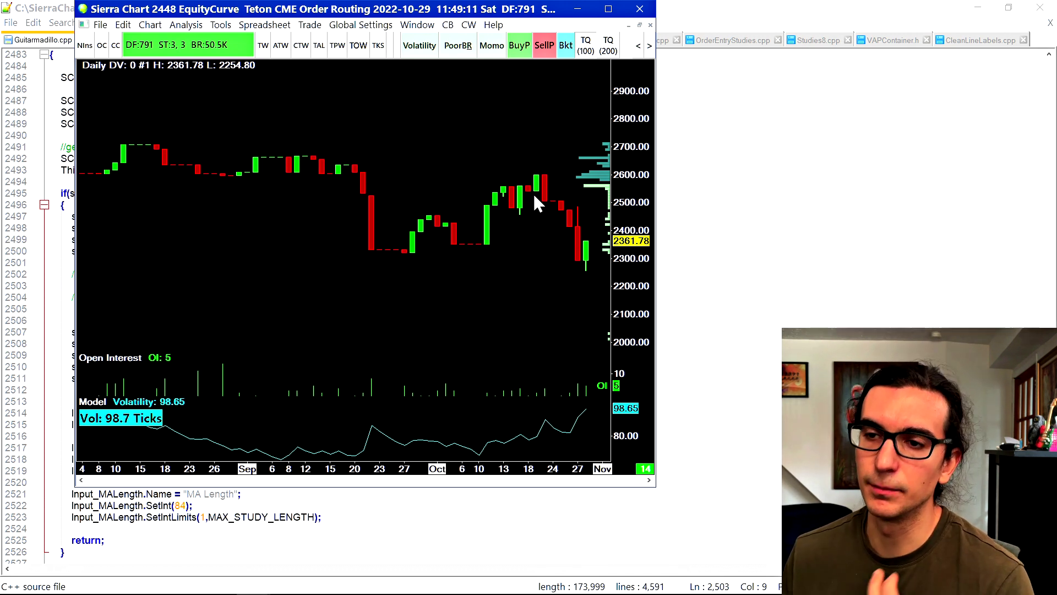
{"action": "scroll", "coordinate": [533, 193], "scroll_direction": "up", "scroll_amount": 3}
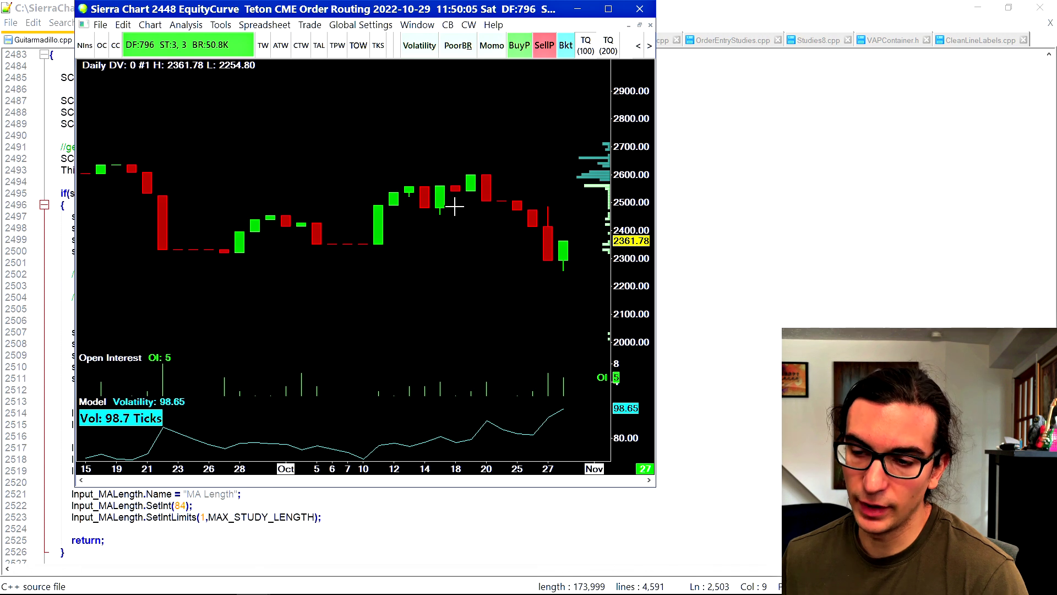
{"action": "scroll", "coordinate": [455, 207], "scroll_direction": "down", "scroll_amount": 1}
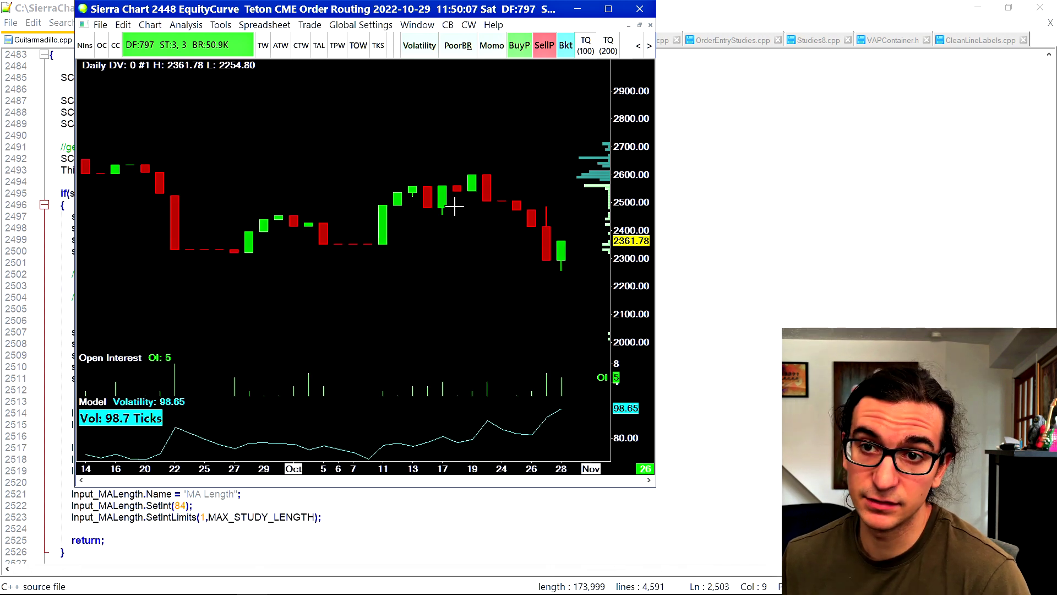
{"action": "scroll", "coordinate": [455, 207], "scroll_direction": "down", "scroll_amount": 2}
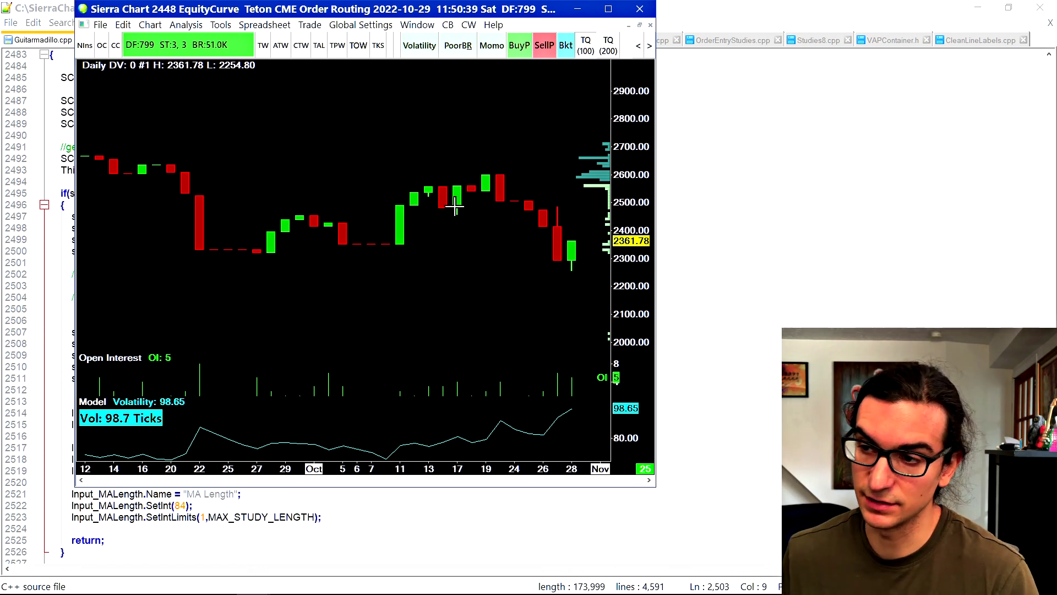
{"action": "scroll", "coordinate": [490, 215], "scroll_direction": "up", "scroll_amount": 2}
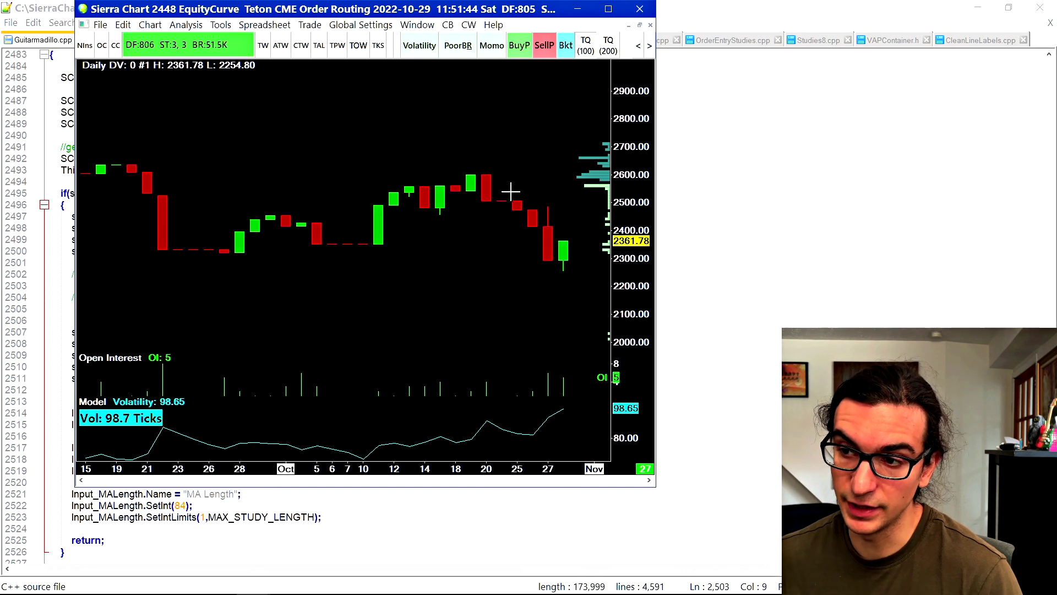
{"action": "scroll", "coordinate": [516, 152], "scroll_direction": "down", "scroll_amount": 3}
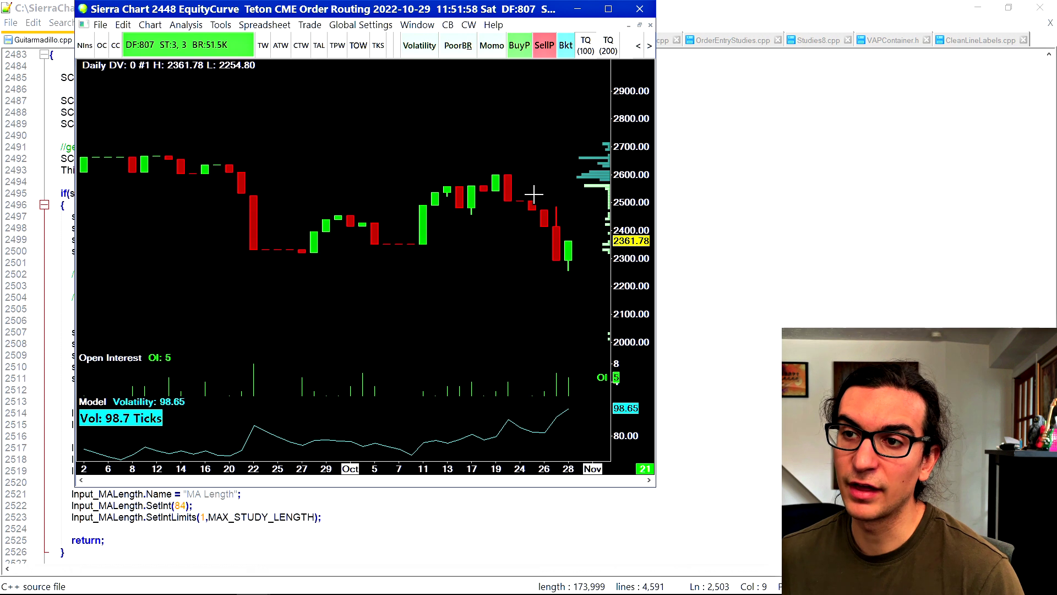
{"action": "scroll", "coordinate": [533, 194], "scroll_direction": "down", "scroll_amount": 4}
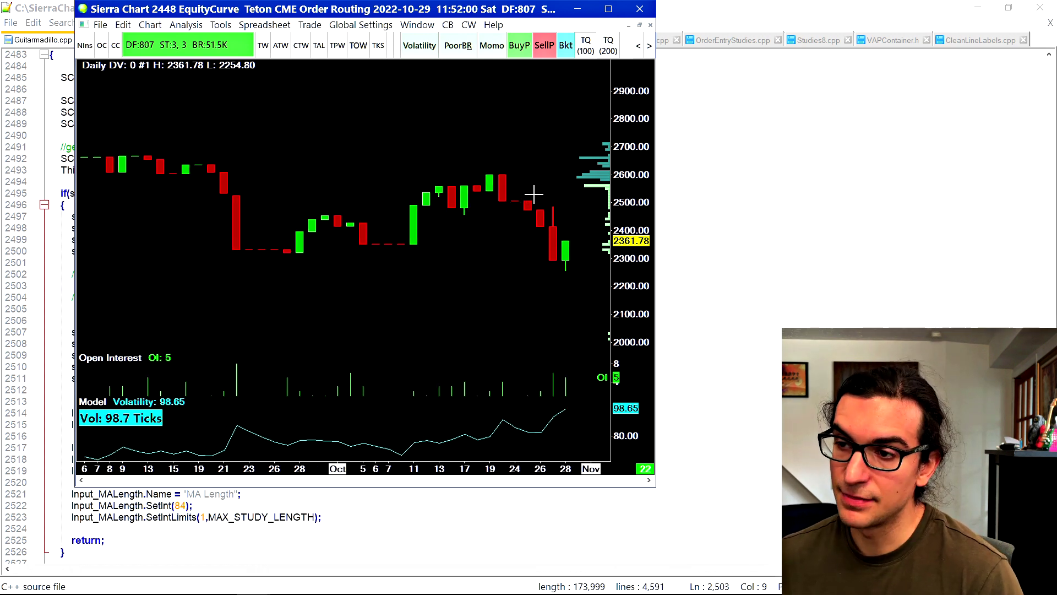
{"action": "scroll", "coordinate": [534, 194], "scroll_direction": "down", "scroll_amount": 2}
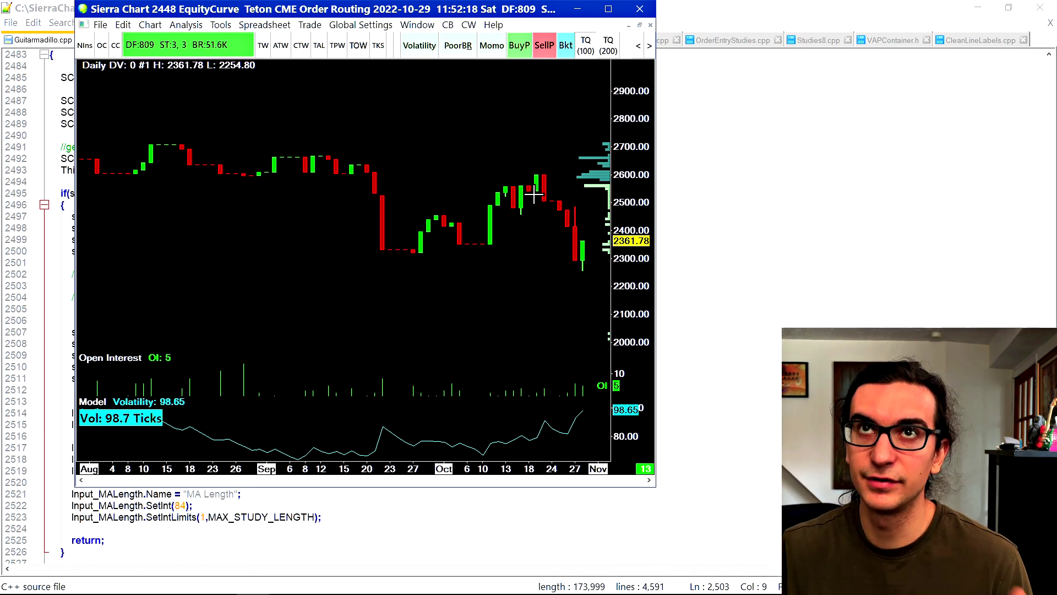
{"action": "key", "text": "Up"}
{"action": "key", "text": "Up"}
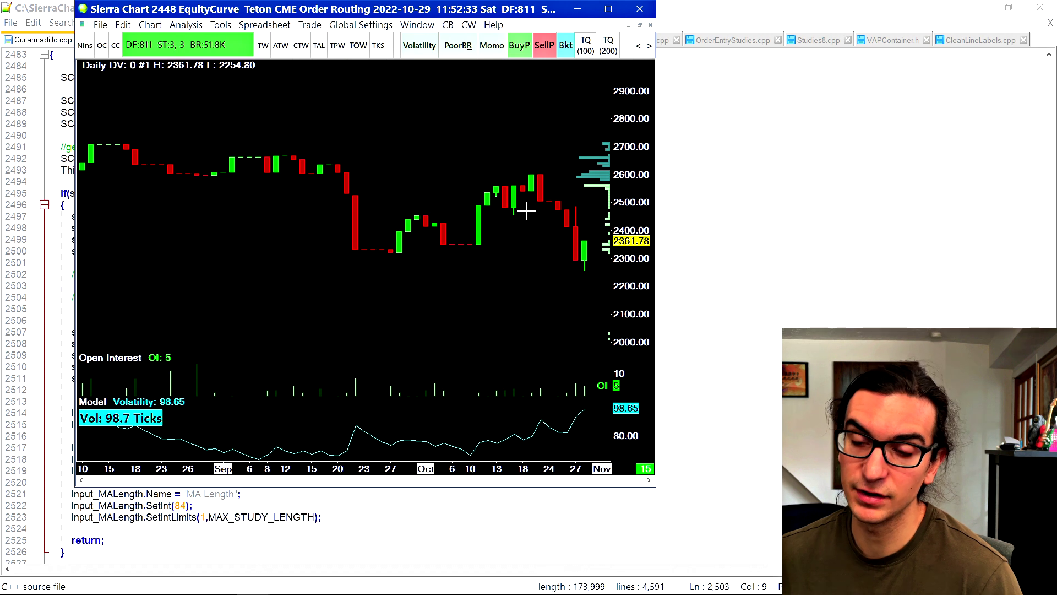
{"action": "key", "text": "Up"}
{"action": "key", "text": "Up"}
{"action": "key", "text": "Up"}
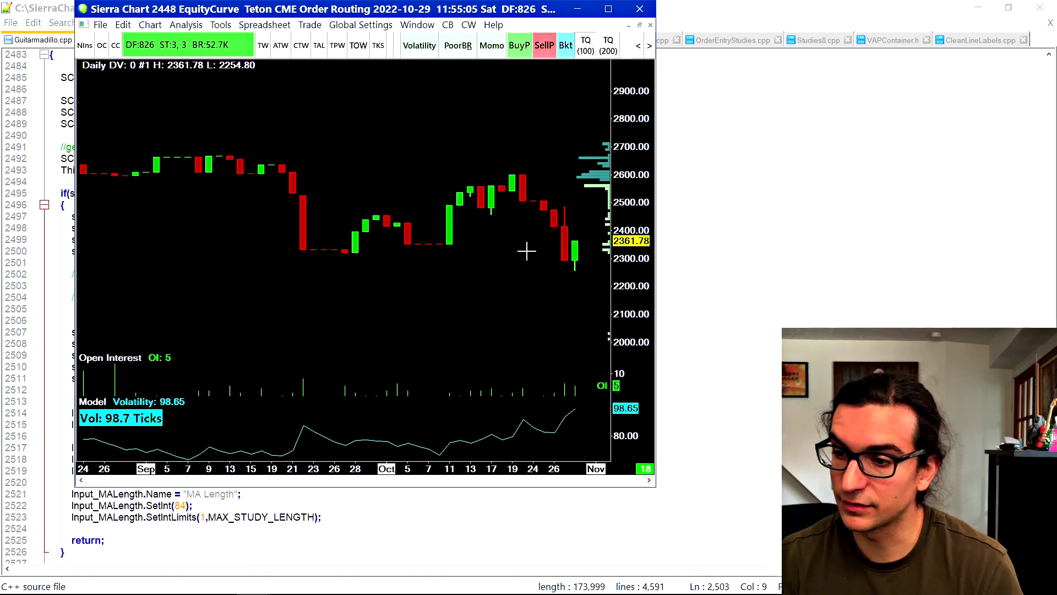
{"action": "key", "text": "Down"}
{"action": "key", "text": "Down"}
{"action": "key", "text": "Down"}
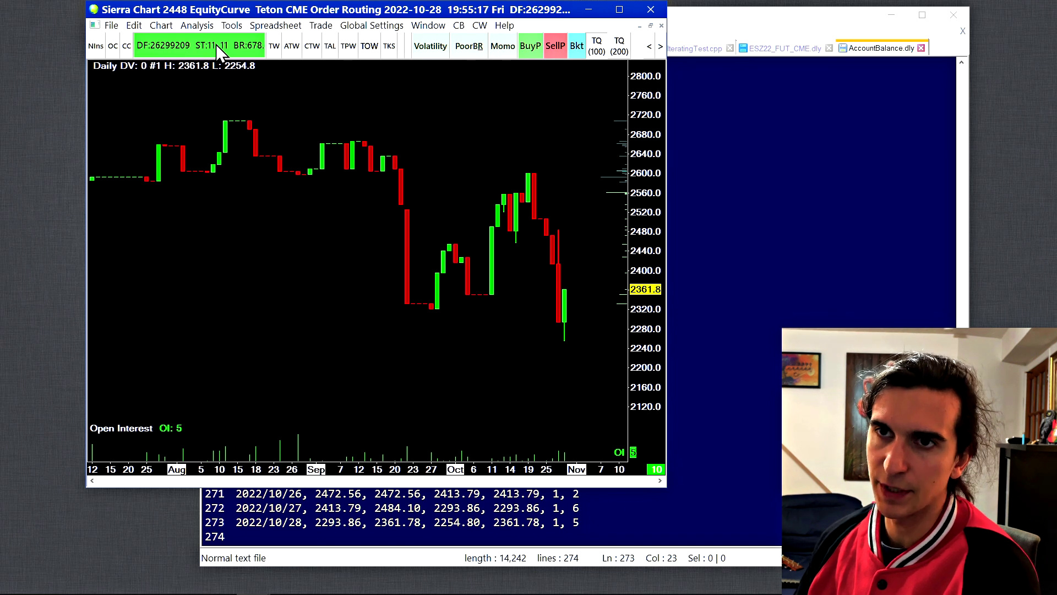
- Open the chart settings for the AccountBalance daily chart and move the settings window away from the webcam area
{"action": "left_click", "coordinate": [171, 27]}
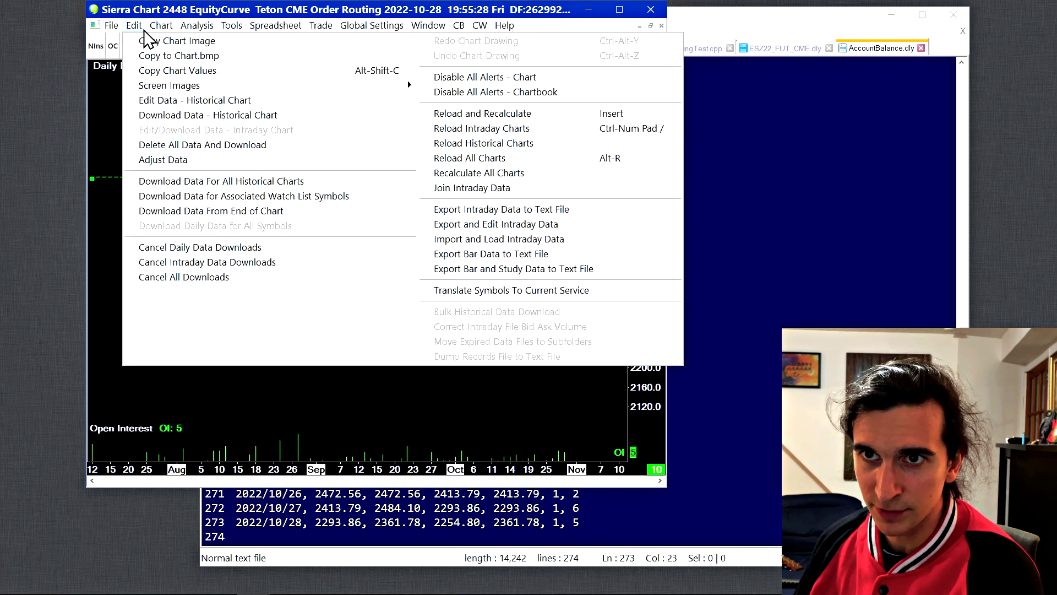
{"action": "left_click", "coordinate": [171, 40]}
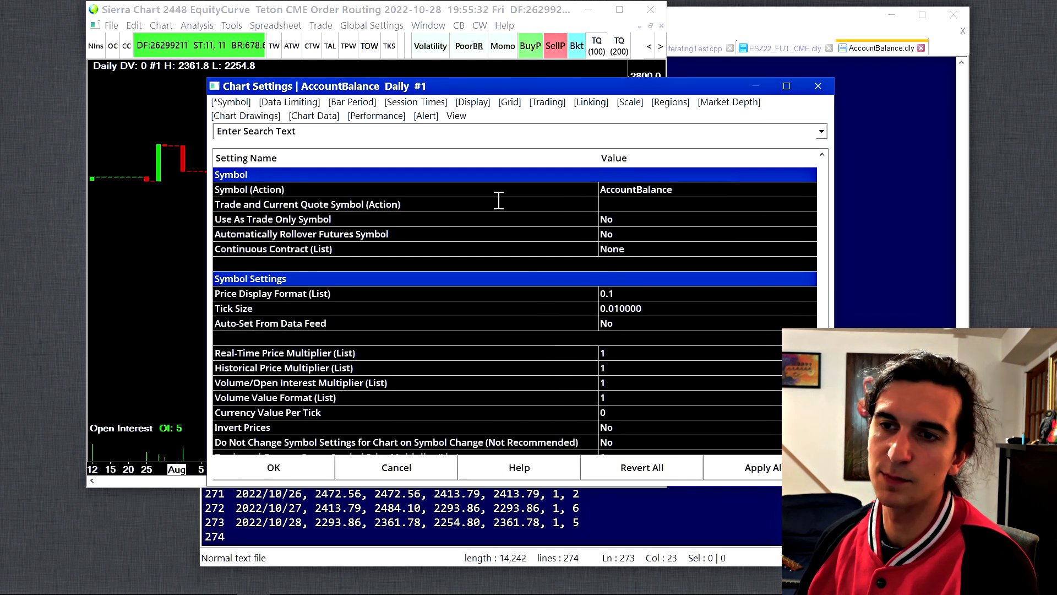
{"action": "left_click", "coordinate": [637, 189]}
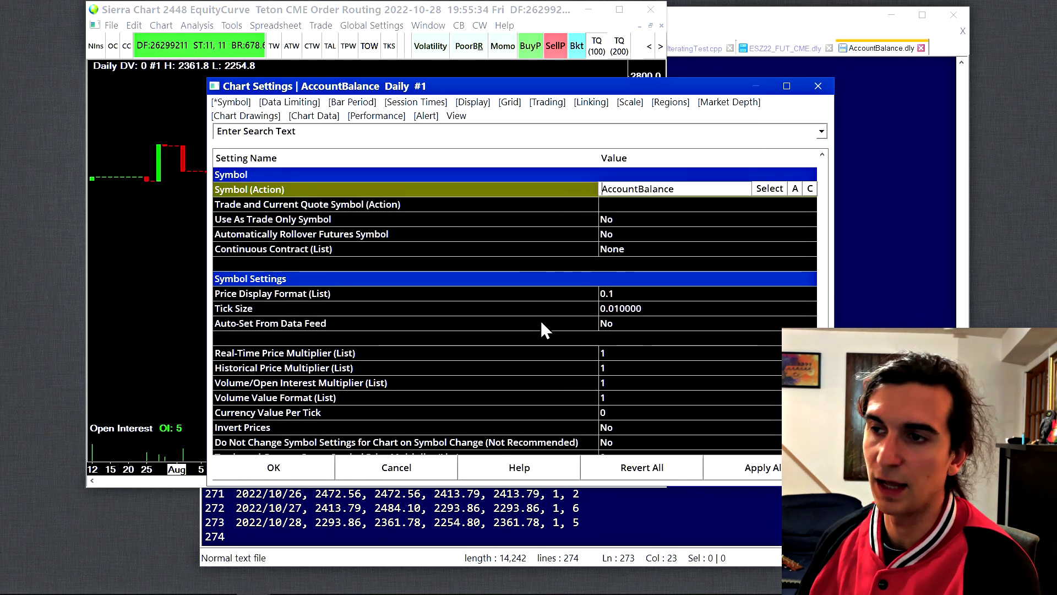
{"action": "left_click_drag", "start_coordinate": [547, 91], "coordinate": [390, 52]}
{"action": "left_click", "coordinate": [347, 314]}
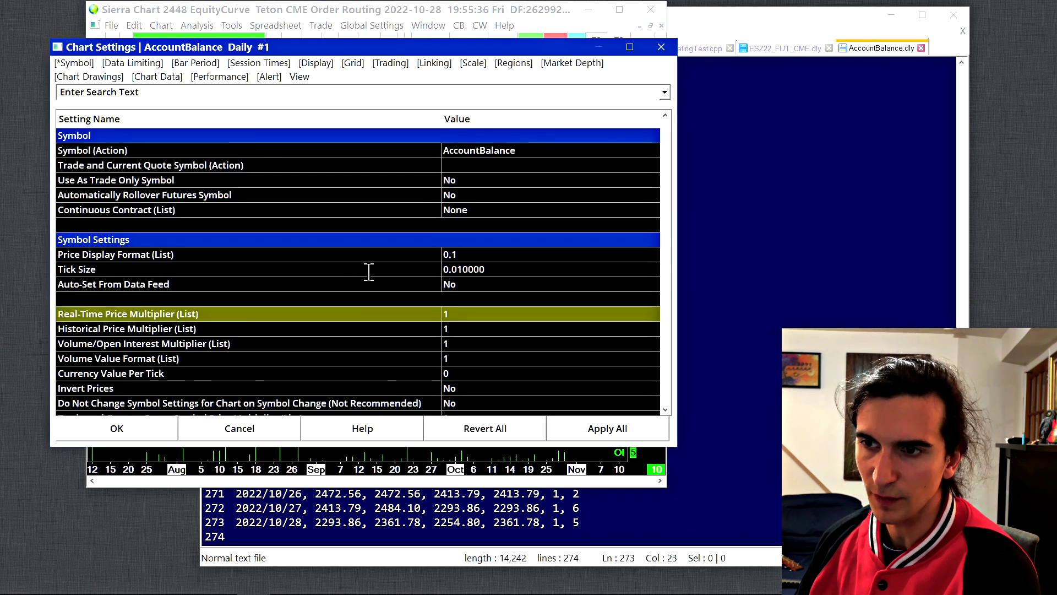
- Open the global symbol settings for editing from the end of the AccountBalance chart's symbol settings
{"action": "left_click", "coordinate": [160, 25]}
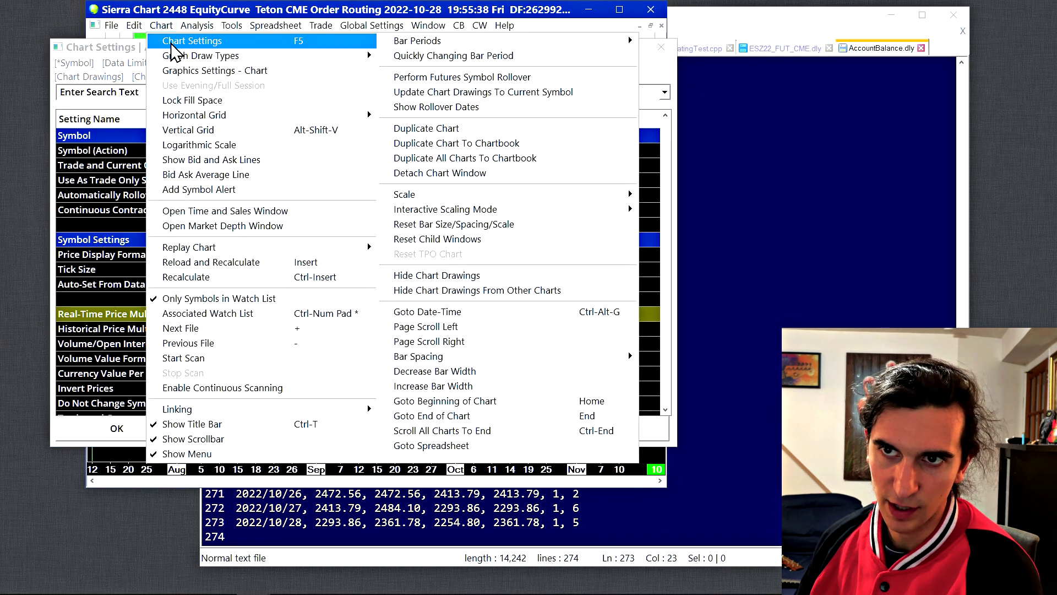
{"action": "left_click", "coordinate": [252, 291]}
{"action": "key", "text": "Home"}
{"action": "key", "text": "Up"}
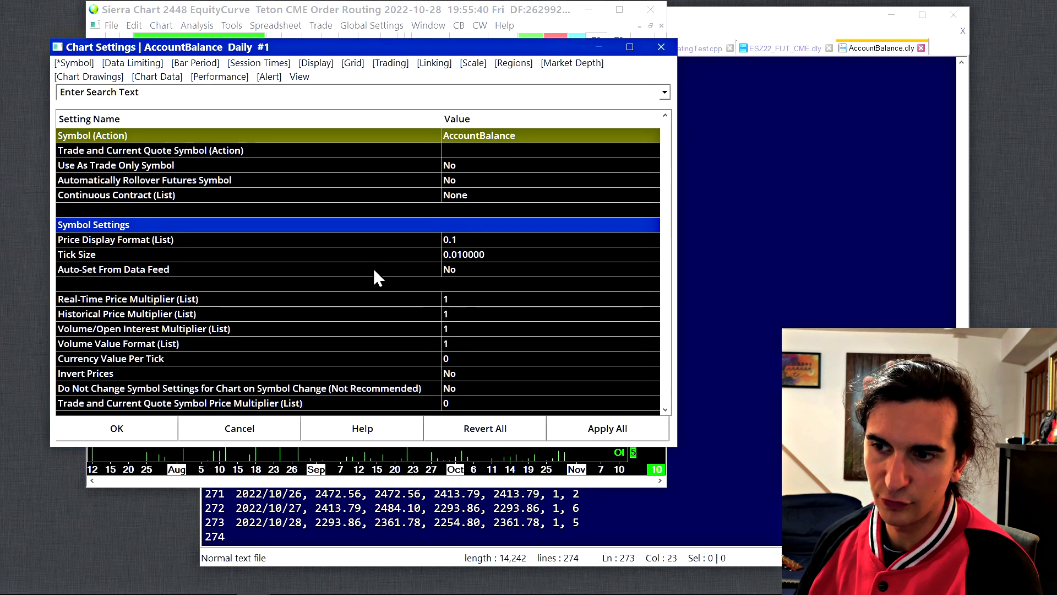
{"action": "key", "text": "End"}
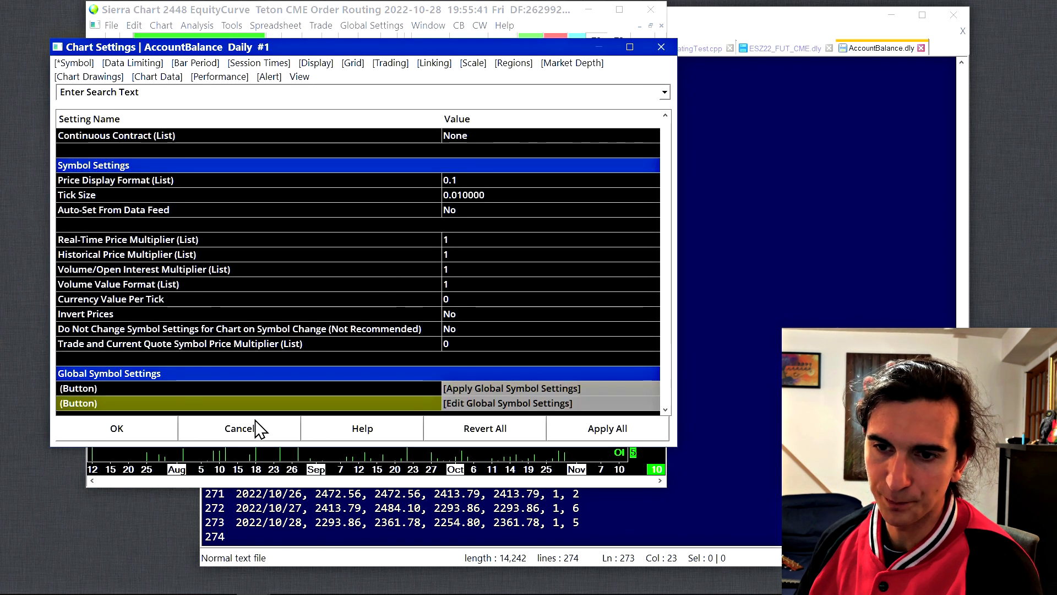
{"action": "left_click", "coordinate": [477, 404]}
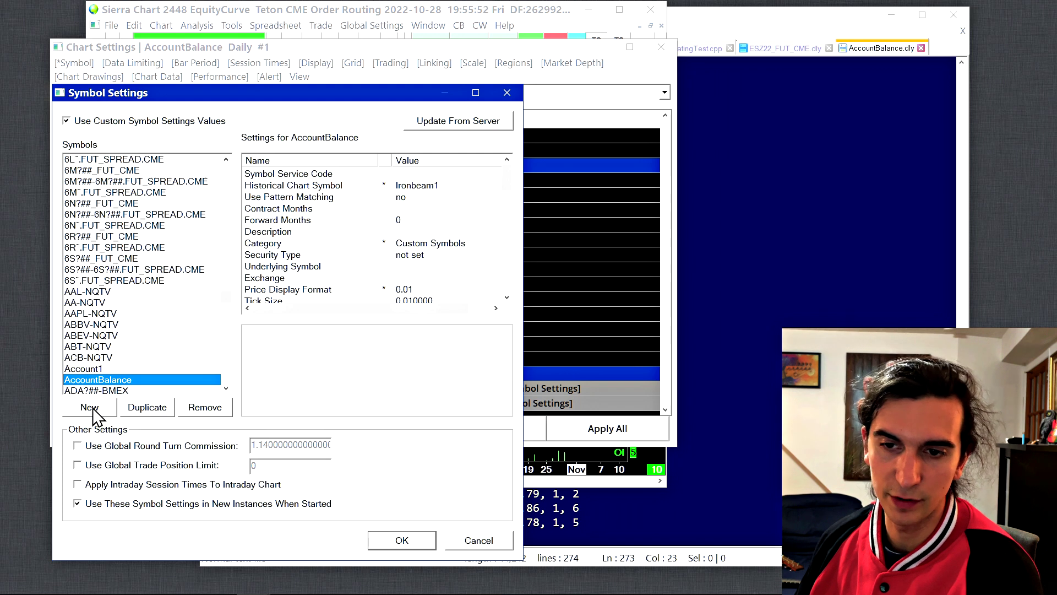
- Add a new custom symbol named Hello to the global symbol settings
{"action": "left_click", "coordinate": [88, 369]}
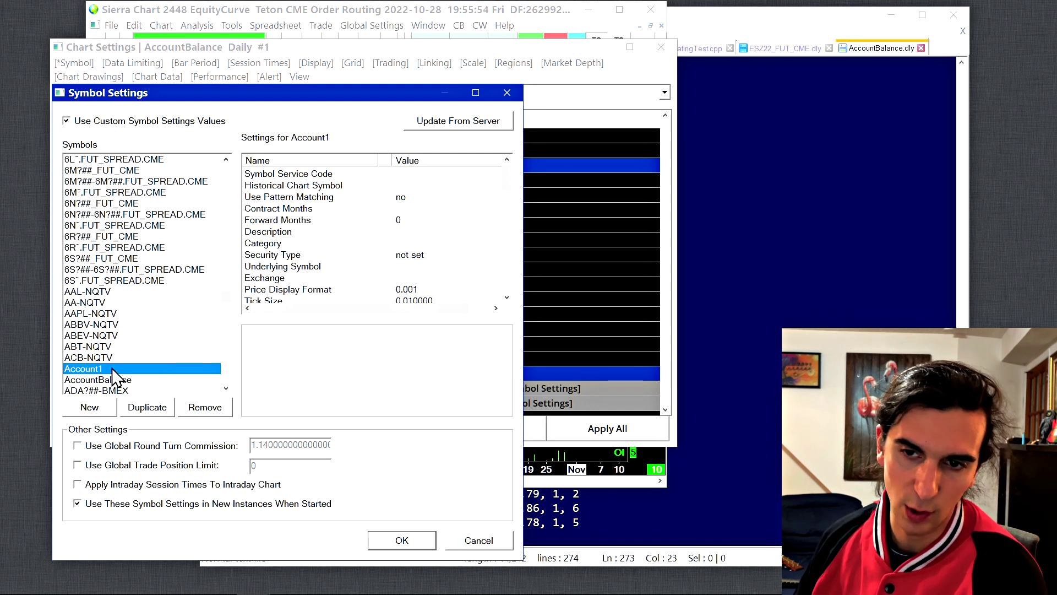
{"action": "left_click", "coordinate": [90, 407]}
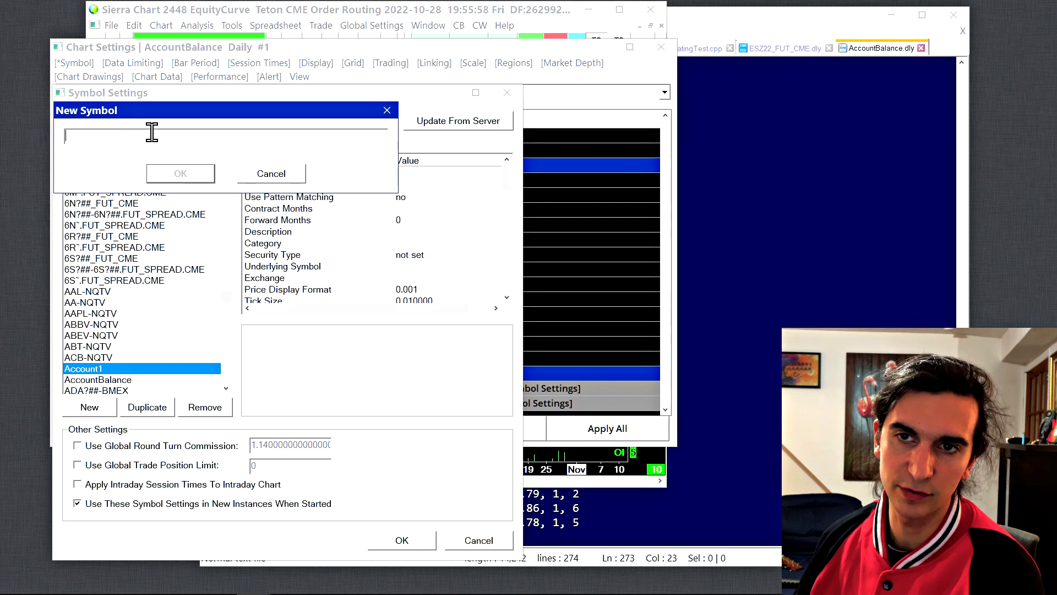
{"action": "type", "text": "Hello"}
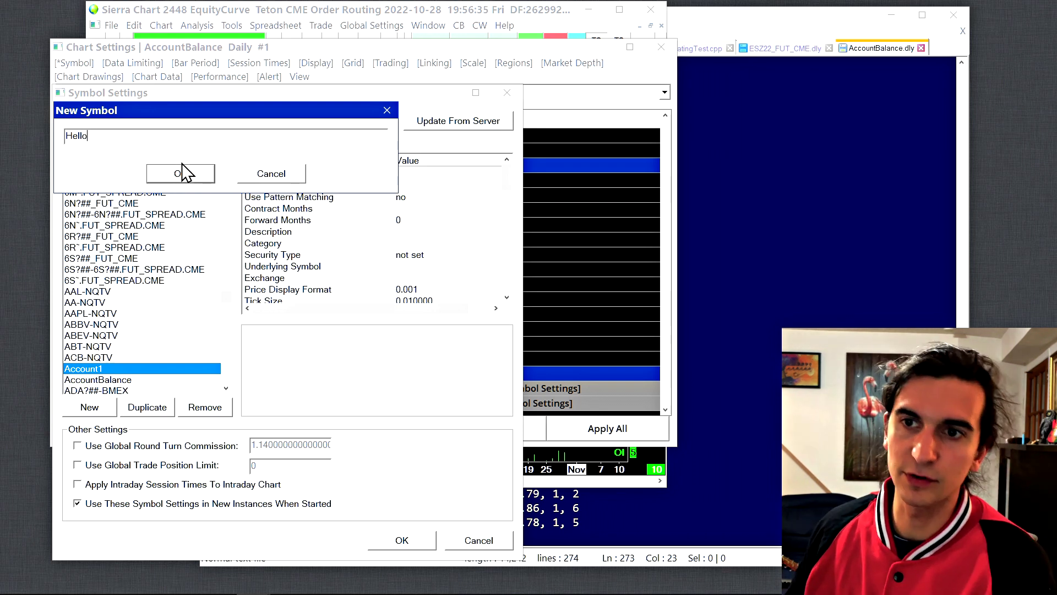
{"action": "left_click", "coordinate": [185, 173]}
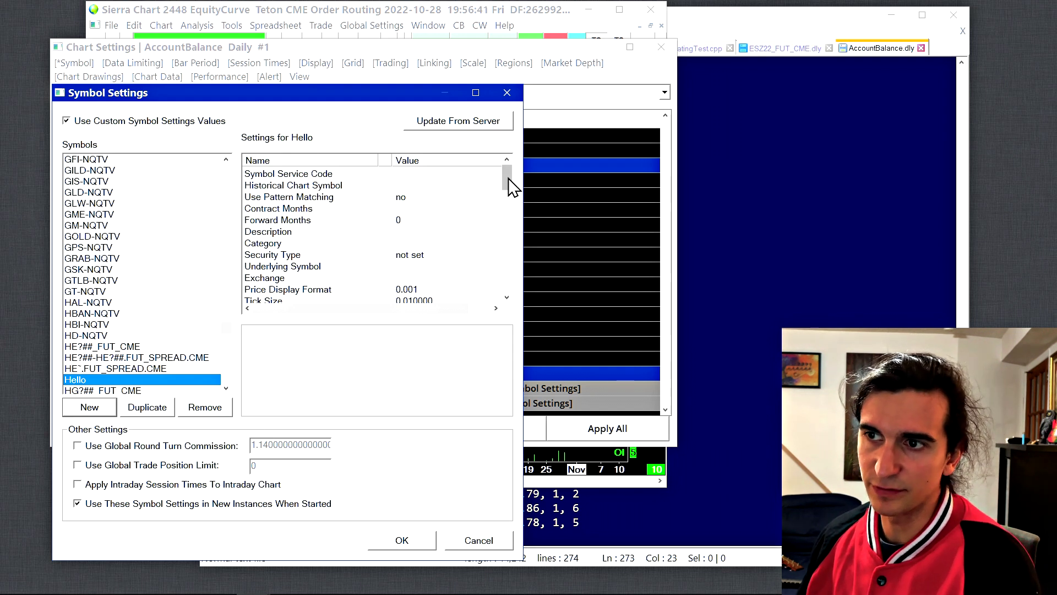
- Assign the Hello symbol a custom category named Custom Symbols, review its remaining settings, and save the symbol settings
{"action": "scroll", "coordinate": [507, 187], "scroll_direction": "down", "scroll_amount": 2}
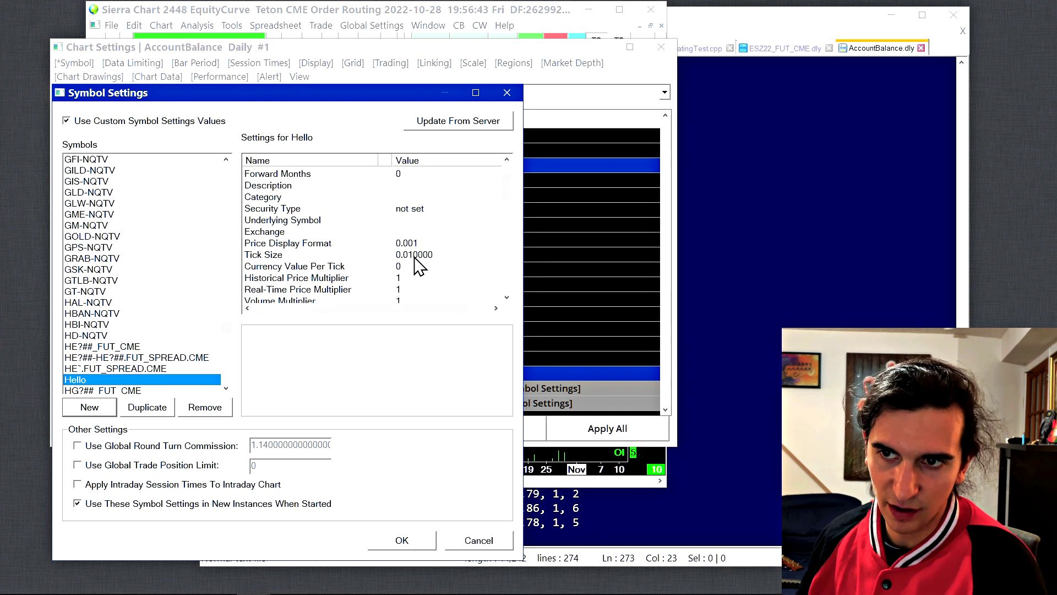
{"action": "scroll", "coordinate": [507, 187], "scroll_direction": "up", "scroll_amount": 2}
{"action": "left_click", "coordinate": [332, 236]}
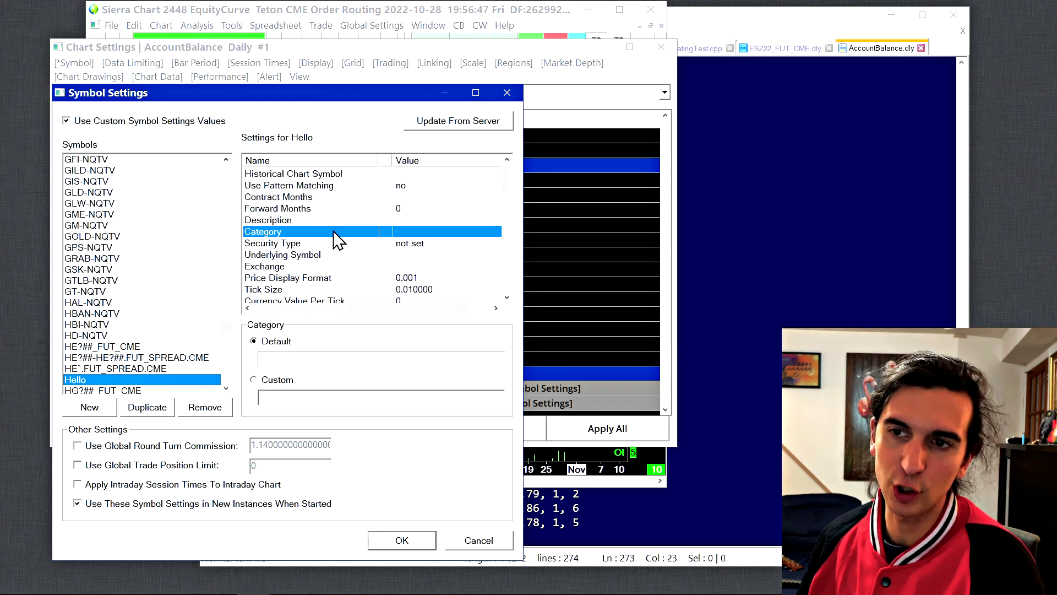
{"action": "left_click", "coordinate": [291, 380]}
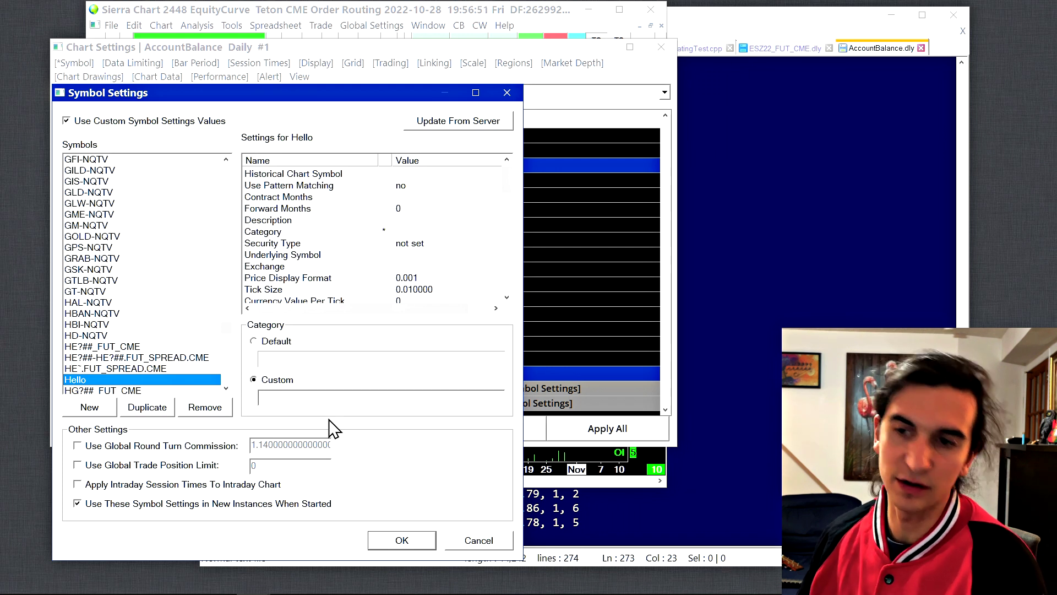
{"action": "left_click", "coordinate": [333, 381]}
{"action": "type", "text": "Custom Symbols"}
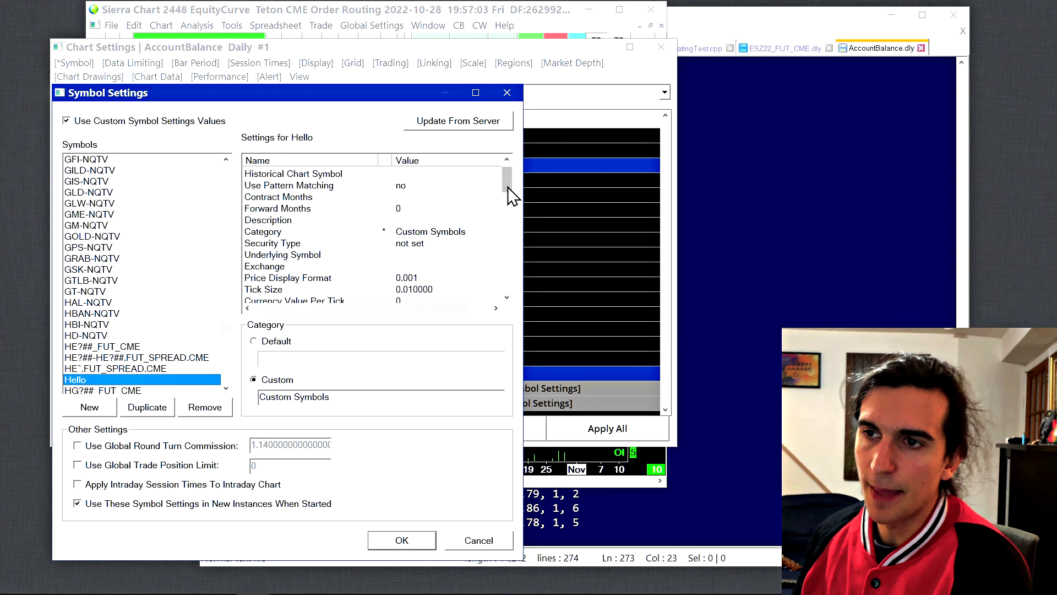
{"action": "scroll", "coordinate": [508, 190], "scroll_direction": "down", "scroll_amount": 3}
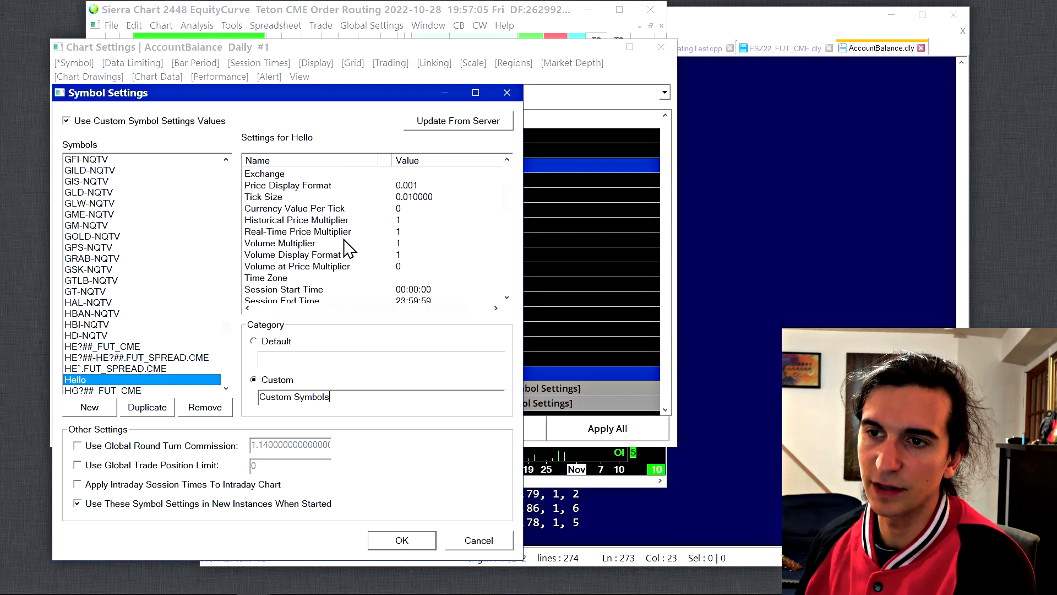
{"action": "left_click_drag", "start_coordinate": [502, 204], "coordinate": [527, 284]}
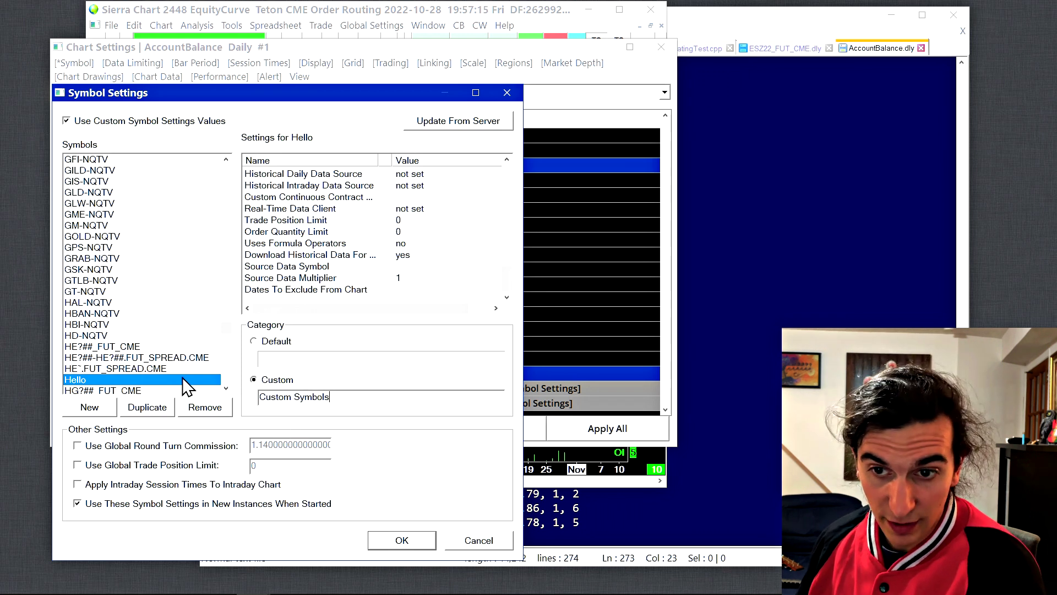
{"action": "left_click", "coordinate": [401, 542]}
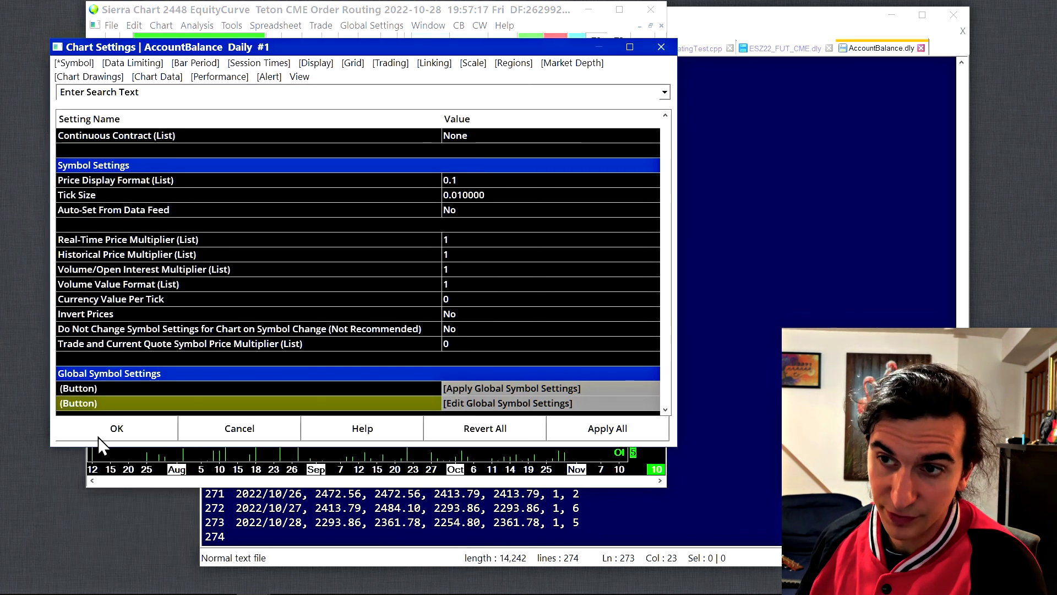
- Change the chart's symbol from AccountBalance to Hello, apply the change and close the chart settings
{"action": "scroll", "coordinate": [568, 273], "scroll_direction": "up", "scroll_amount": 2}
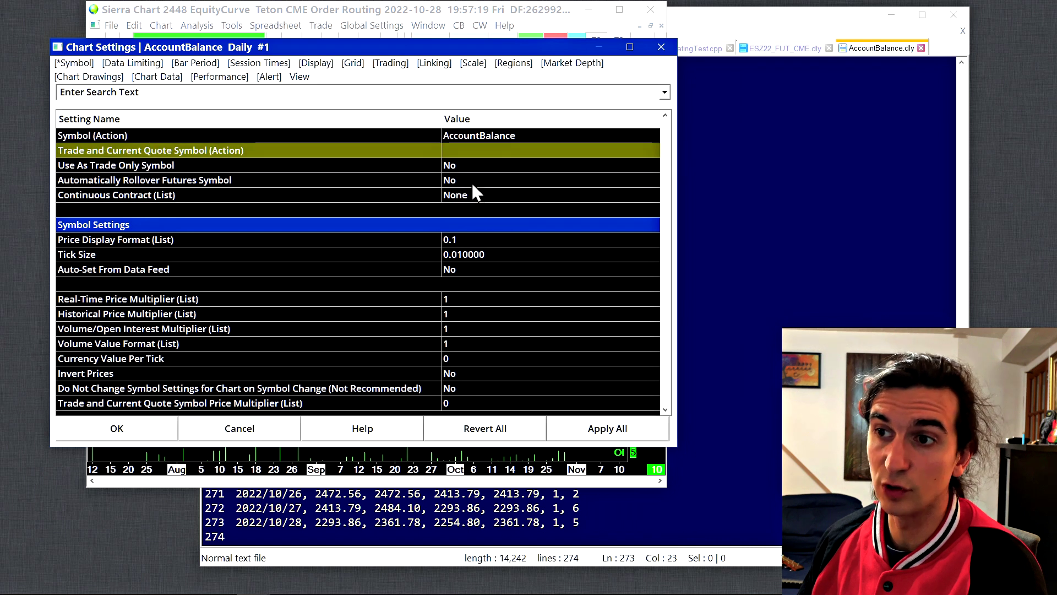
{"action": "left_click", "coordinate": [484, 137]}
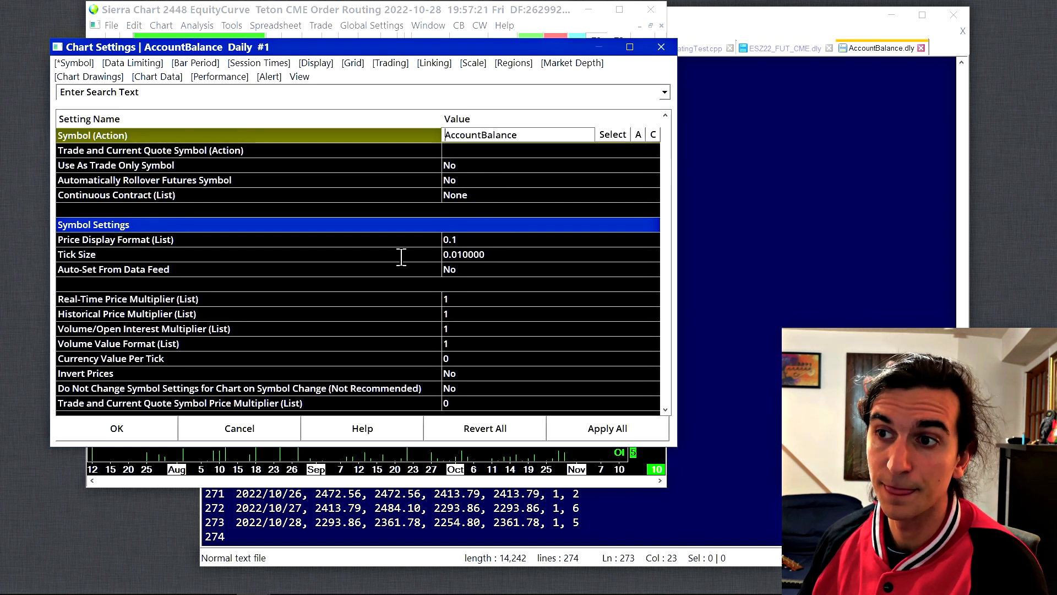
{"action": "left_click_drag", "start_coordinate": [536, 135], "coordinate": [312, 147]}
{"action": "type", "text": "H"}
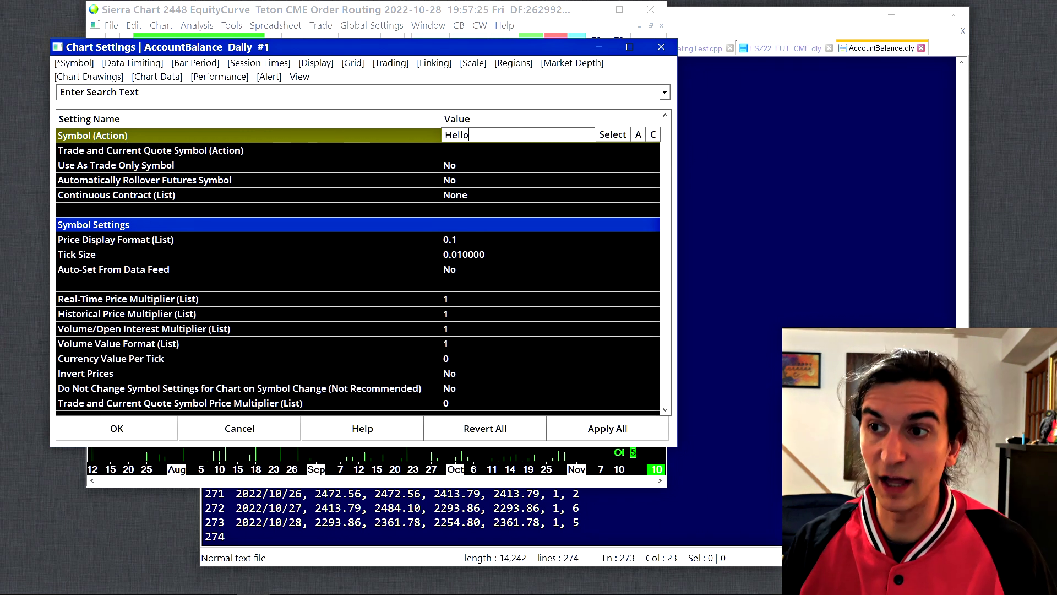
{"action": "type", "text": "ello"}
{"action": "left_click", "coordinate": [573, 438]}
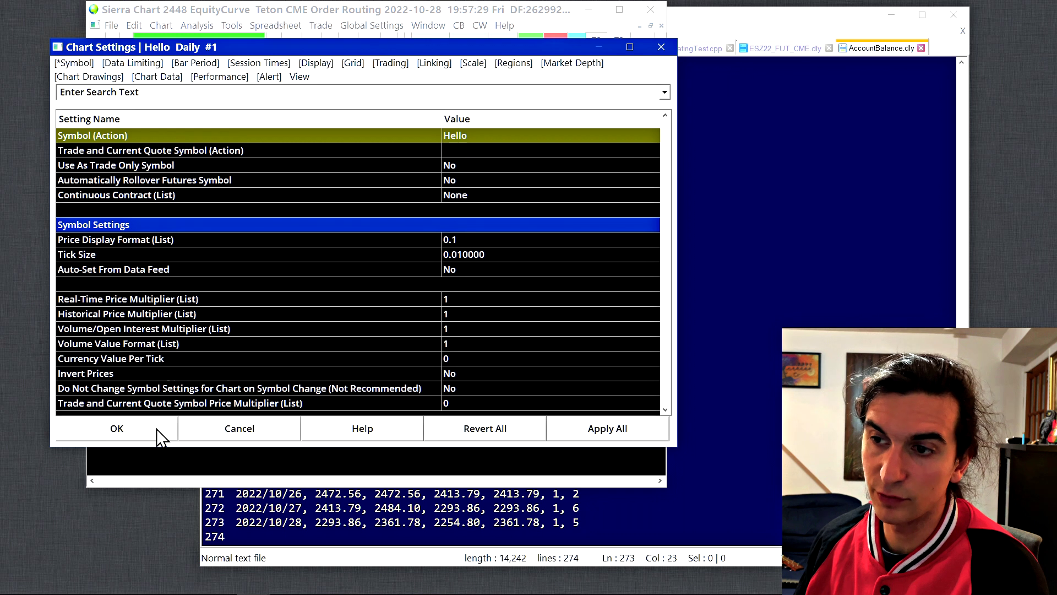
{"action": "left_click", "coordinate": [116, 430]}
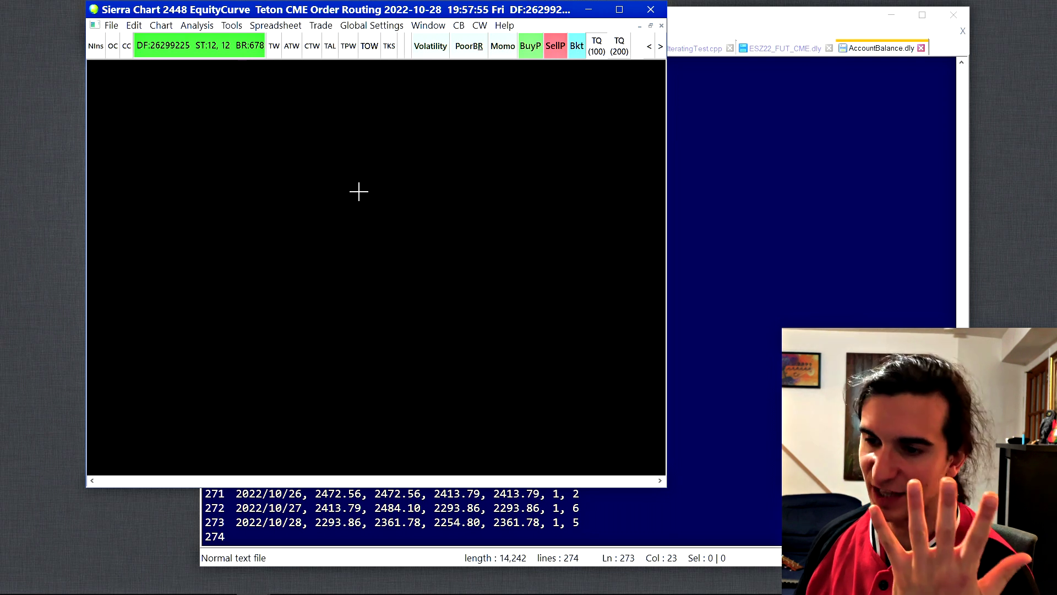
- Switch to AccountBalance.dly in Notepad++ and examine the price, volume and open interest fields of its last rows
{"action": "left_click", "coordinate": [380, 508]}
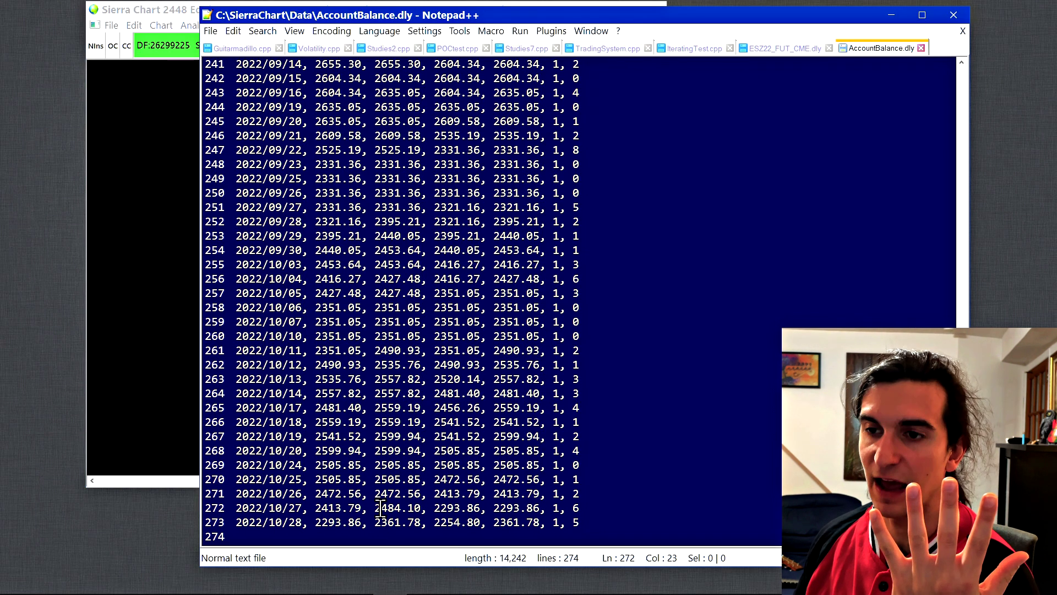
{"action": "left_click", "coordinate": [381, 522]}
{"action": "left_click", "coordinate": [456, 522]}
{"action": "left_click", "coordinate": [505, 524]}
{"action": "left_click", "coordinate": [554, 523]}
{"action": "double_click", "coordinate": [574, 524]}
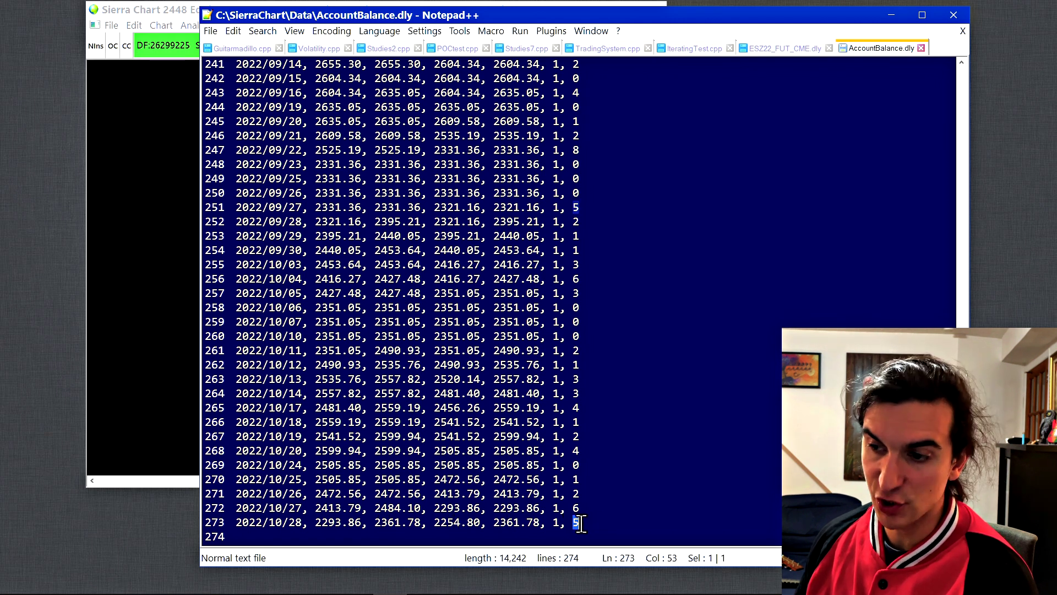
{"action": "left_click", "coordinate": [598, 523]}
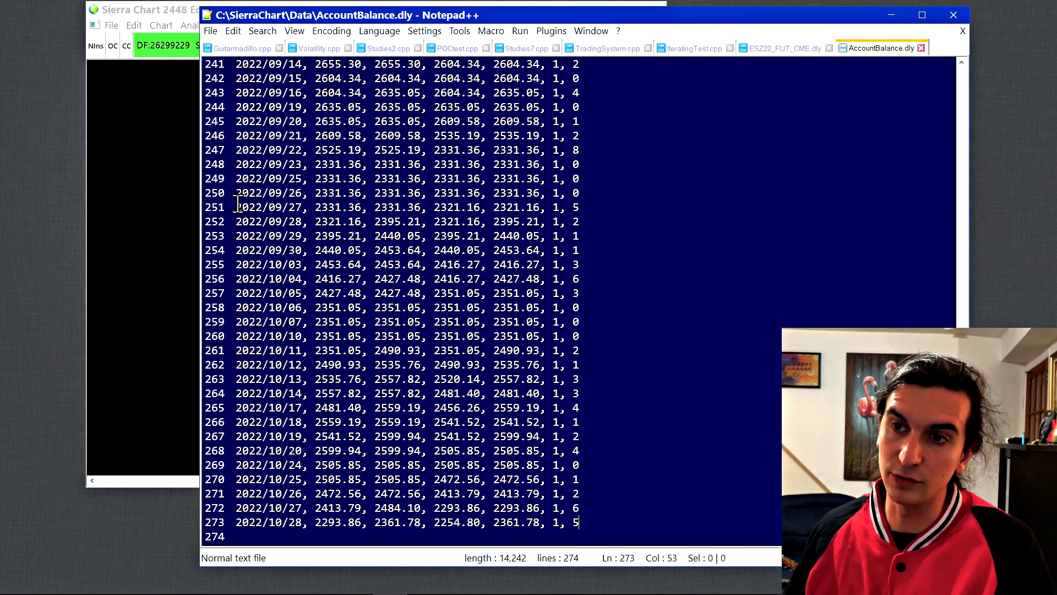
{"action": "left_click", "coordinate": [438, 480]}
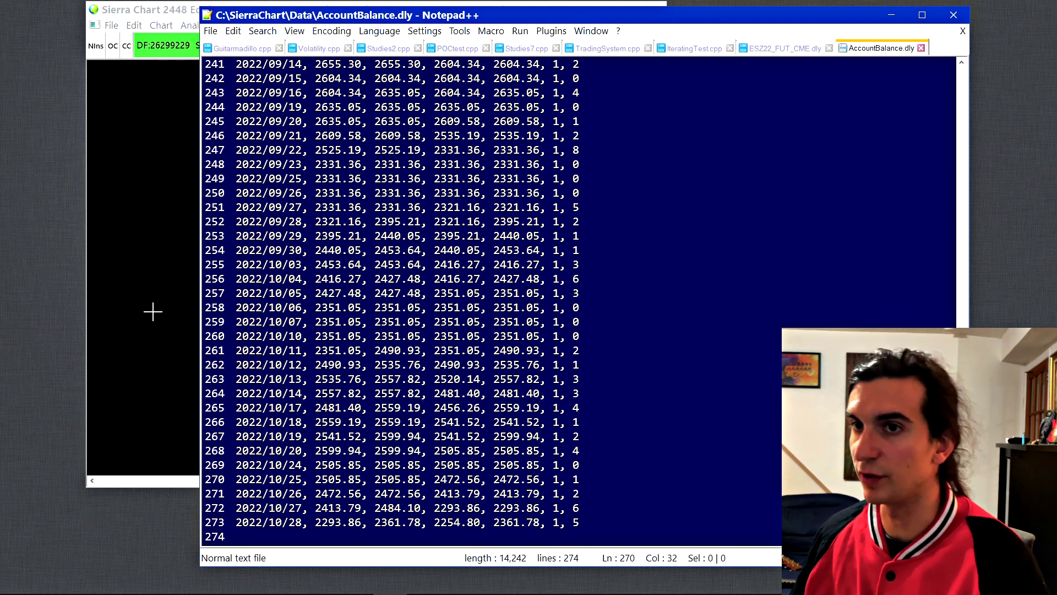
- Switch back to Sierra Chart and open the Hello chart's historical data file for editing
{"action": "left_click", "coordinate": [135, 224]}
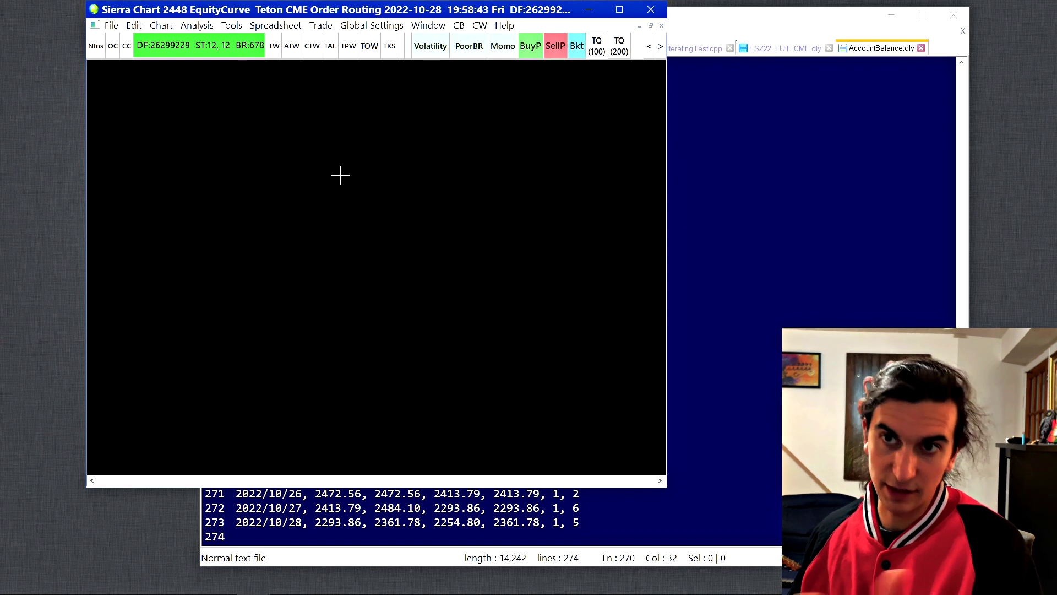
{"action": "left_click", "coordinate": [136, 26]}
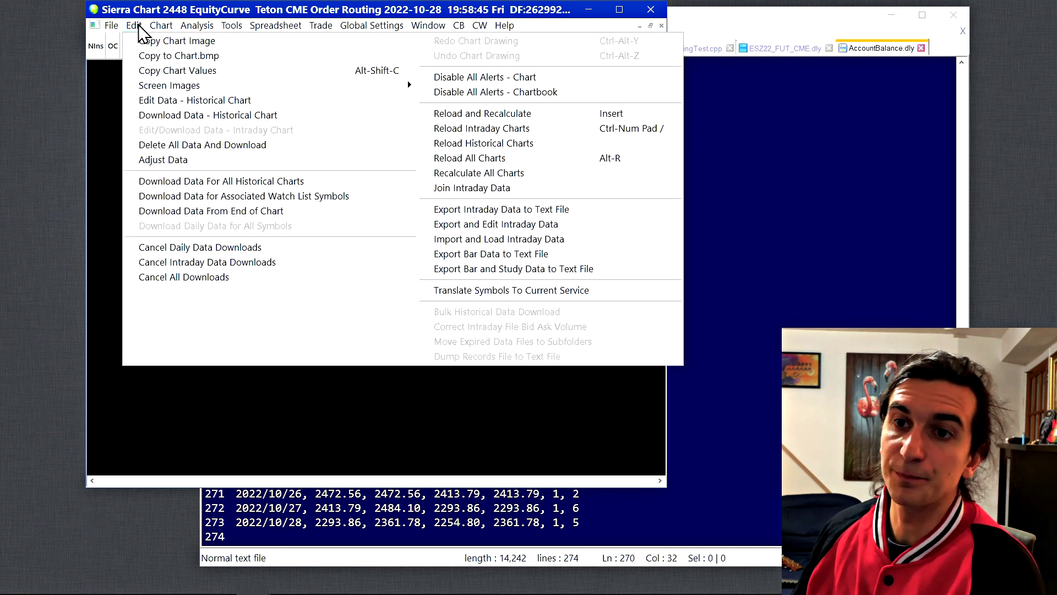
{"action": "left_click", "coordinate": [168, 102]}
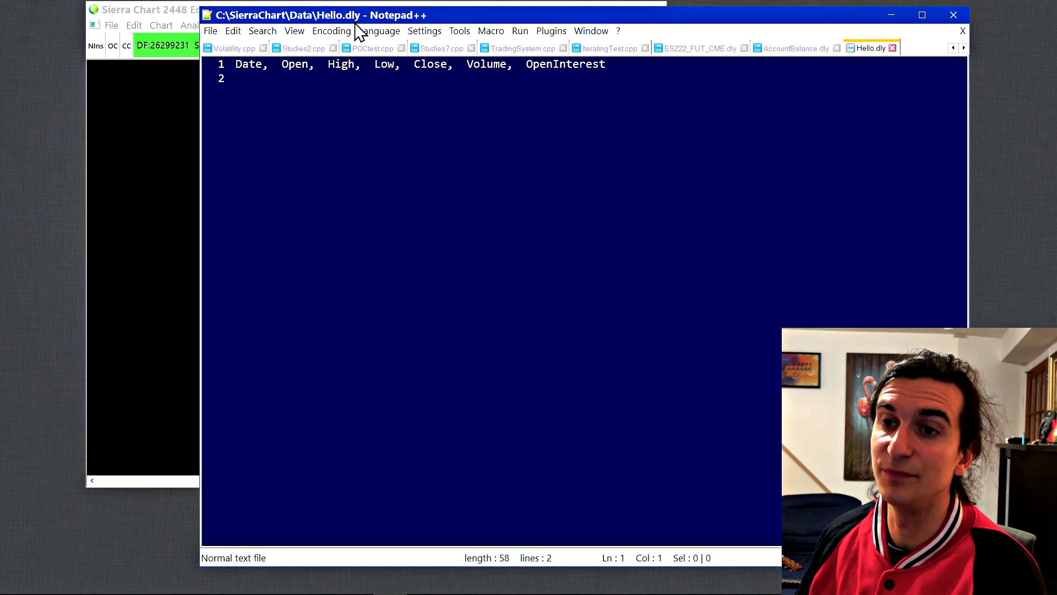
- Copy the 2022/10/25 to 2022/10/28 rows from AccountBalance.dly below the header of Hello.dly, add a line break and save
{"action": "left_click", "coordinate": [246, 78]}
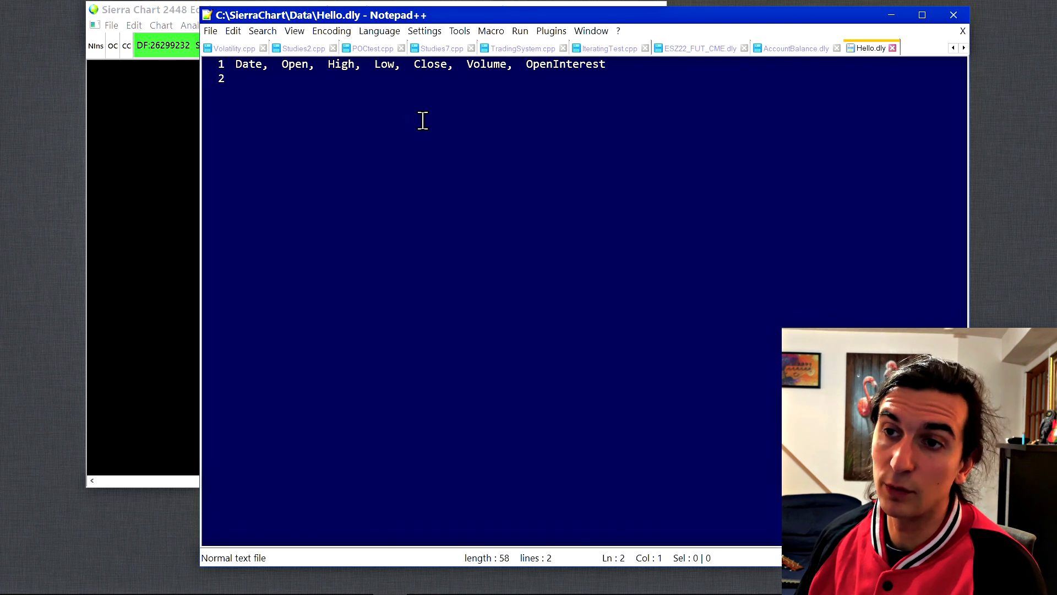
{"action": "left_click", "coordinate": [806, 50]}
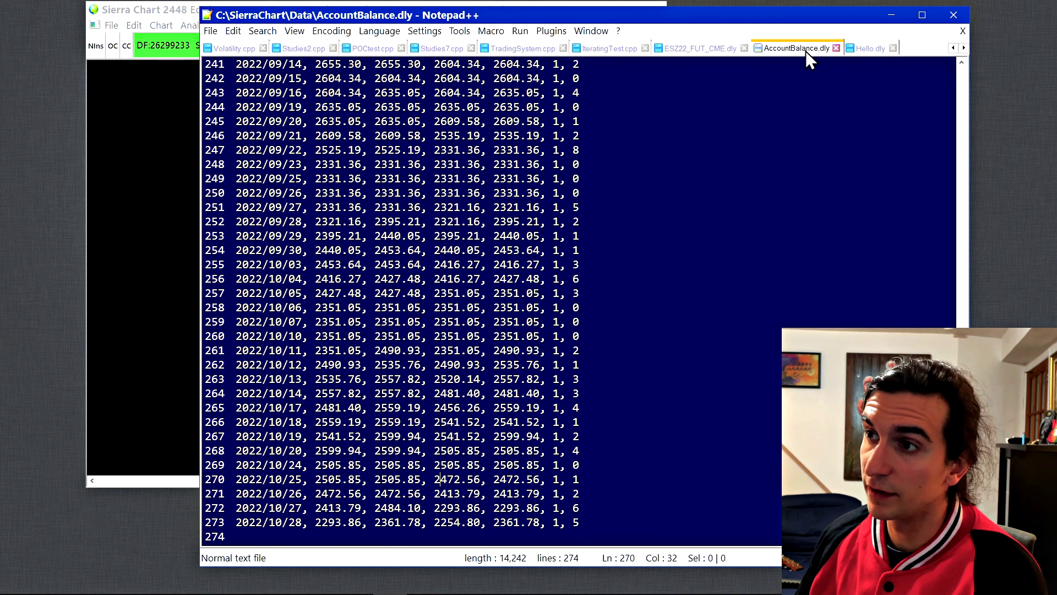
{"action": "left_click_drag", "start_coordinate": [583, 522], "coordinate": [225, 483]}
{"action": "key", "text": "ctrl+c"}
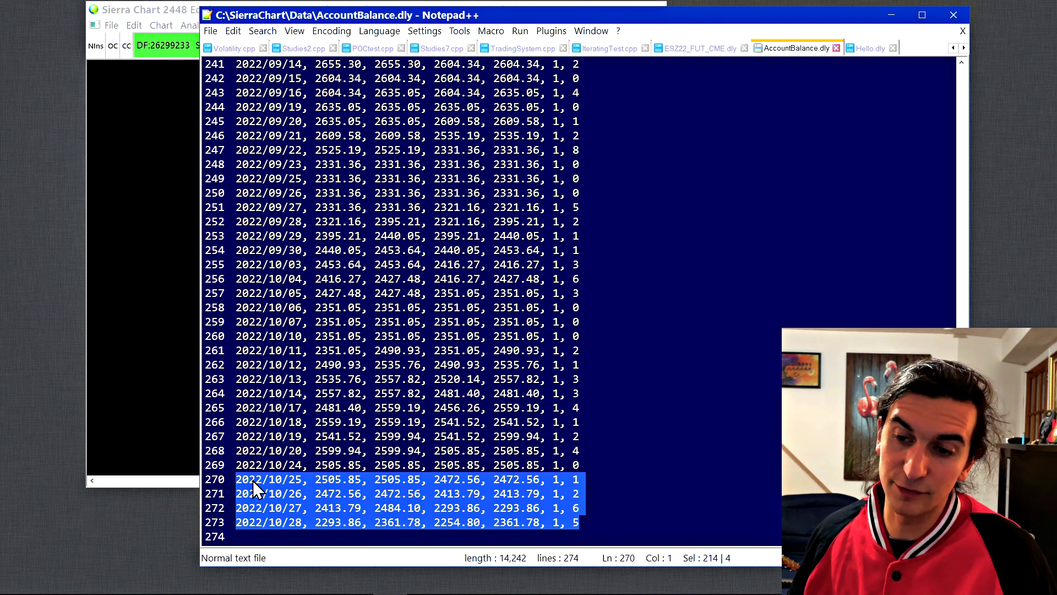
{"action": "left_click", "coordinate": [871, 49]}
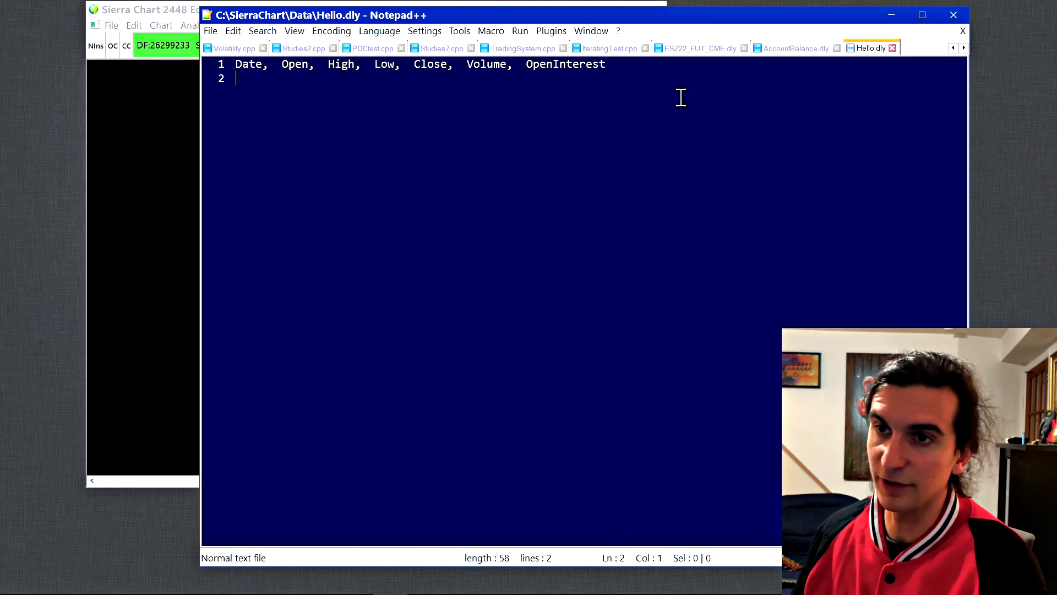
{"action": "key", "text": "ctrl+v"}
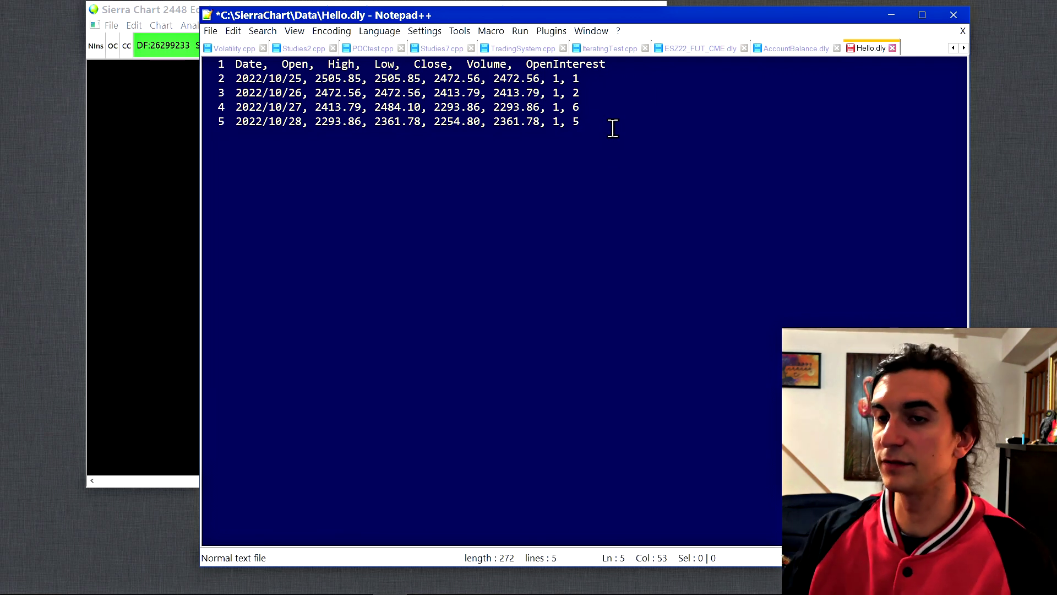
{"action": "key", "text": "Return"}
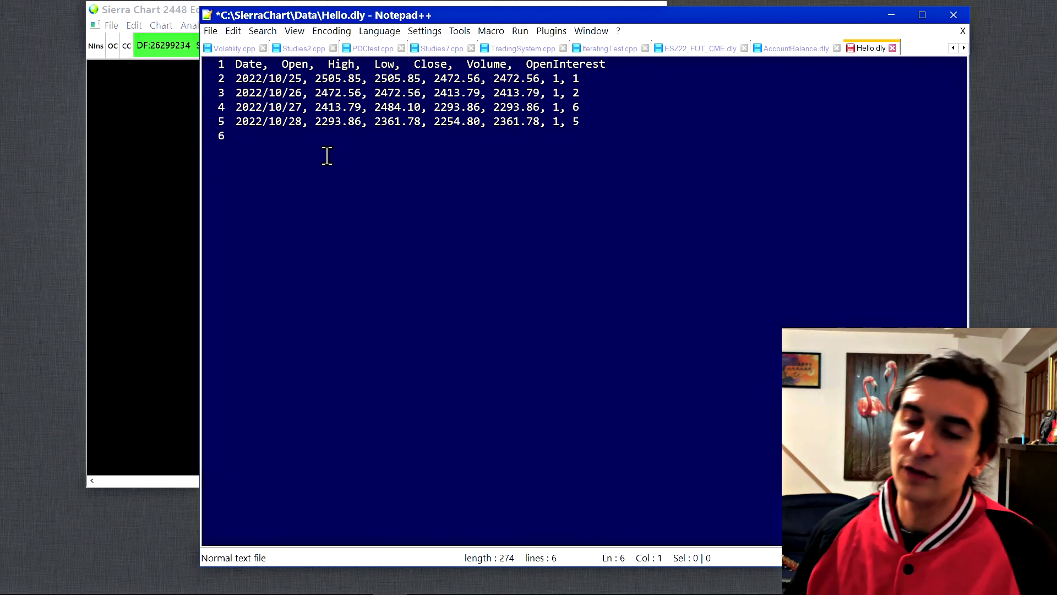
{"action": "key", "text": "ctrl+s"}
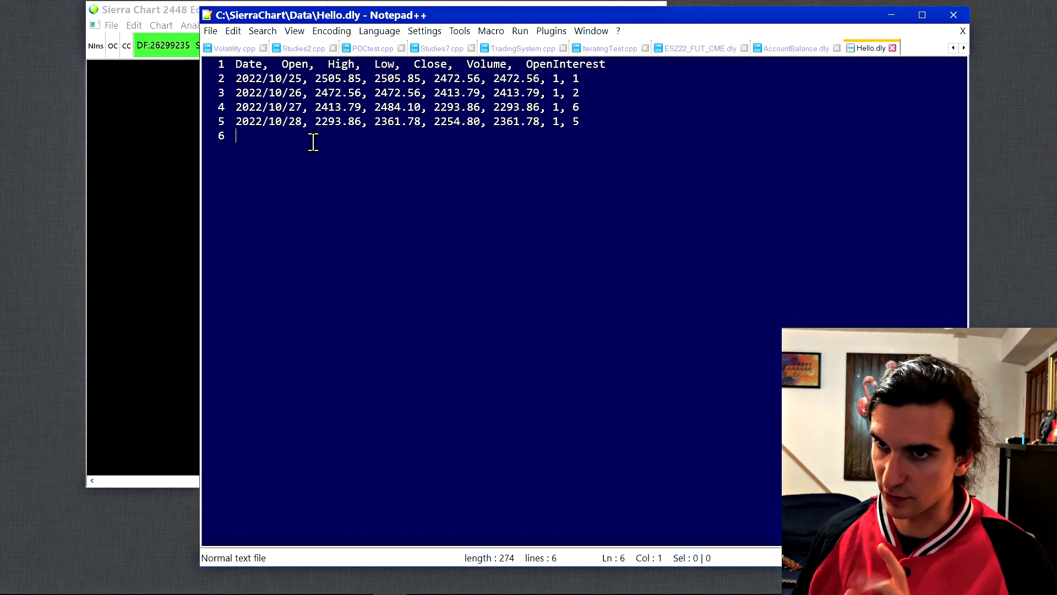
- Switch to Sierra Chart, reload and recalculate the Hello chart, and widen its bar spacing
{"action": "left_click", "coordinate": [91, 210]}
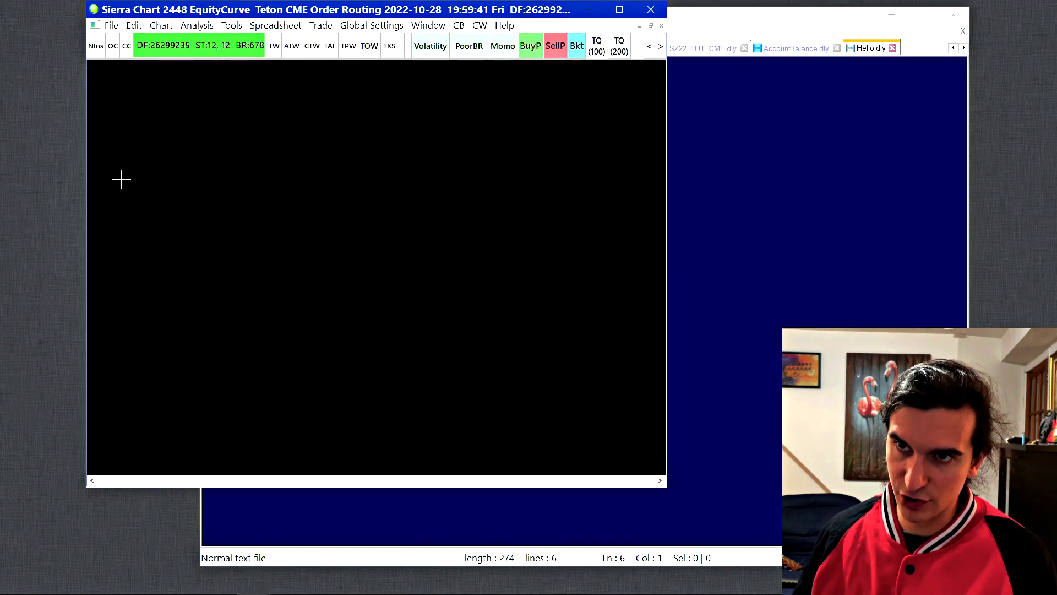
{"action": "left_click", "coordinate": [134, 26]}
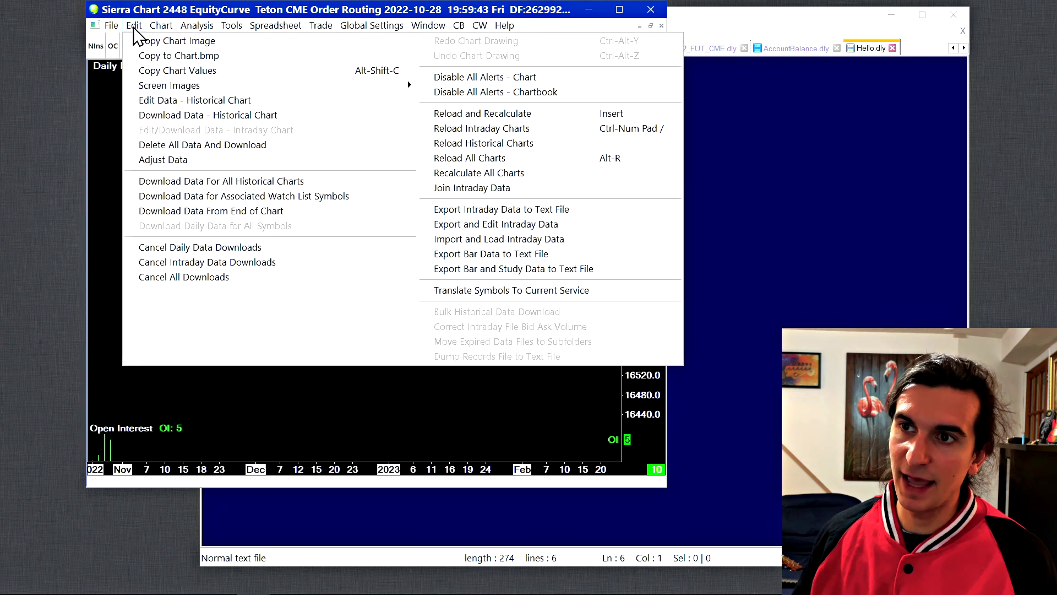
{"action": "left_click", "coordinate": [461, 116]}
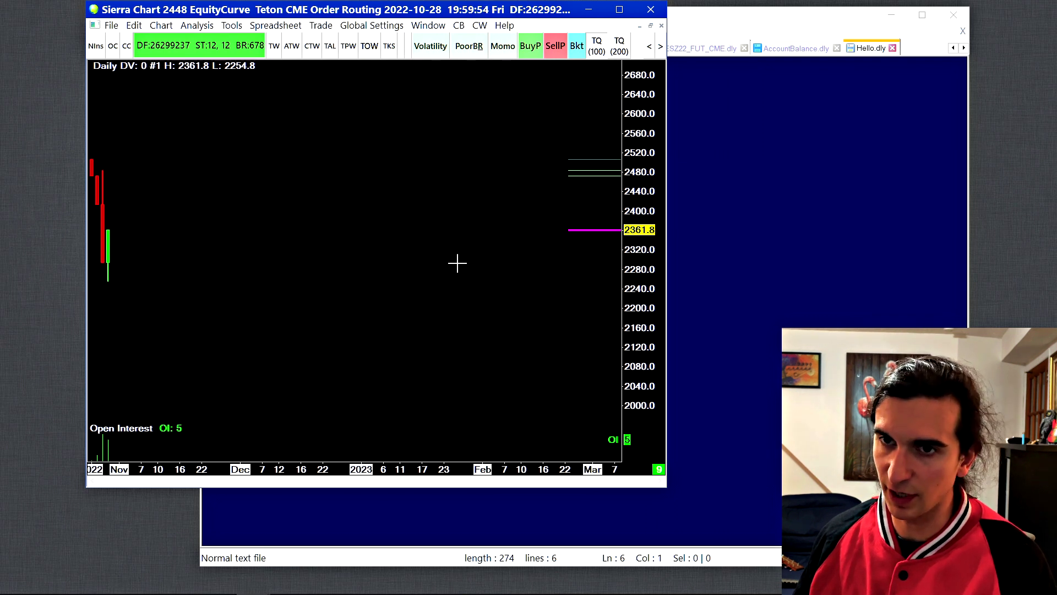
{"action": "key", "text": "Up"}
{"action": "key", "text": "Up"}
{"action": "key", "text": "Up"}
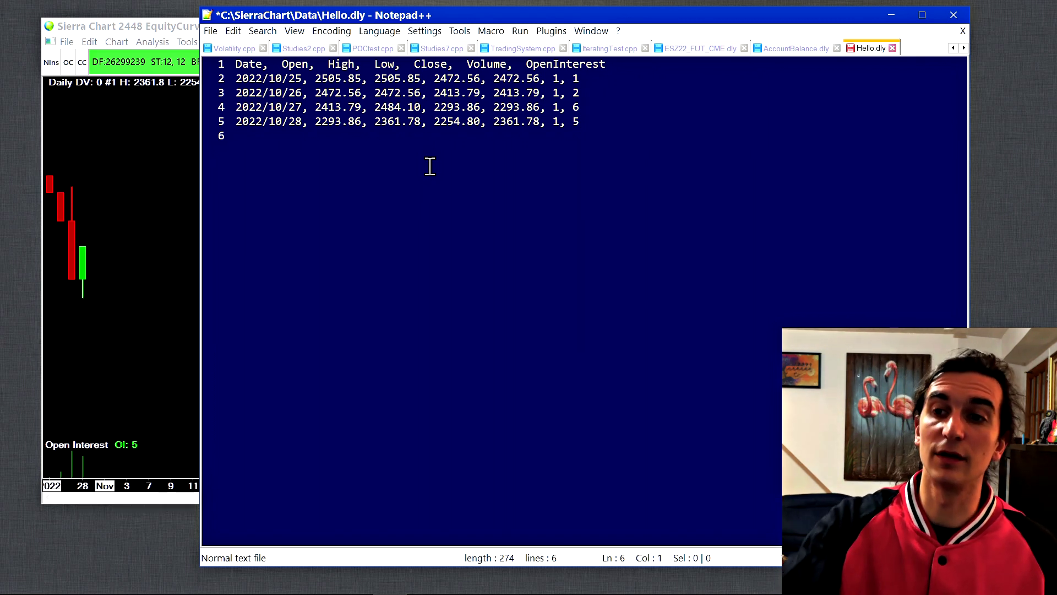
- Duplicate the 2022/10/28 row in Hello.dly
{"action": "left_click", "coordinate": [376, 124]}
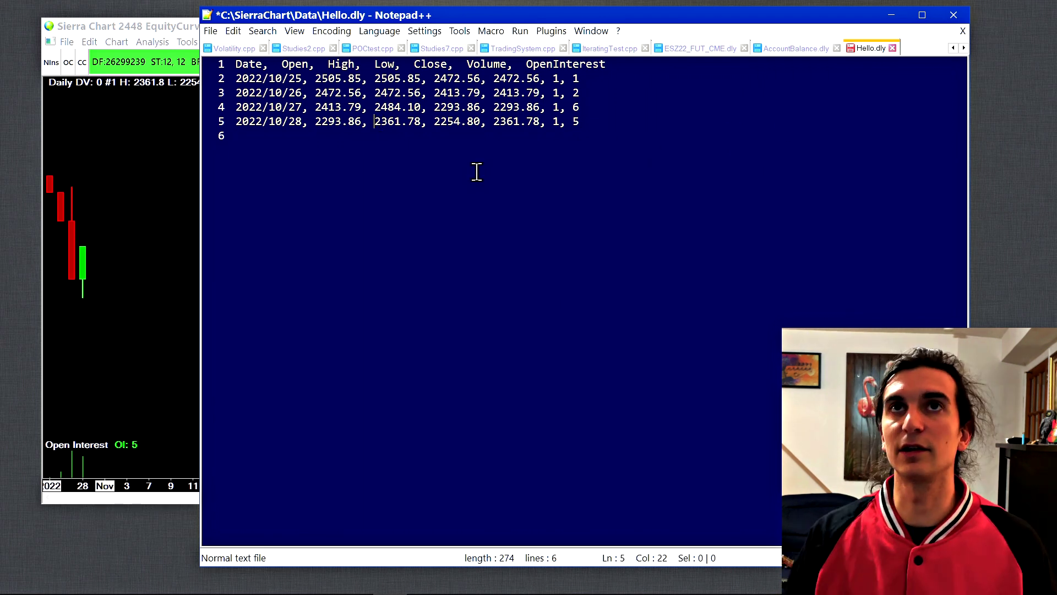
{"action": "key", "text": "ctrl+d"}
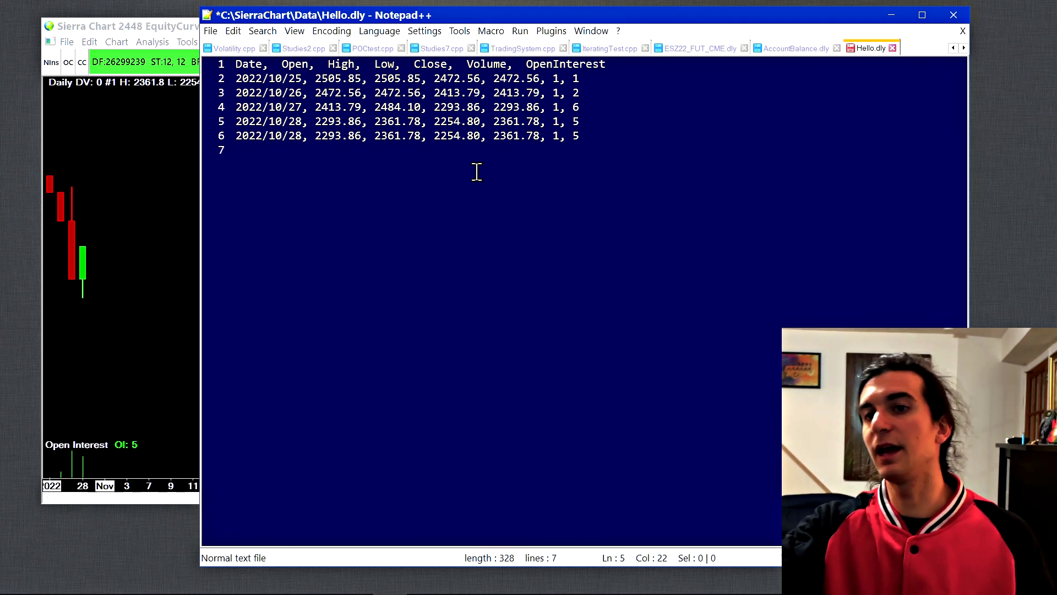
{"action": "key", "text": "Down"}
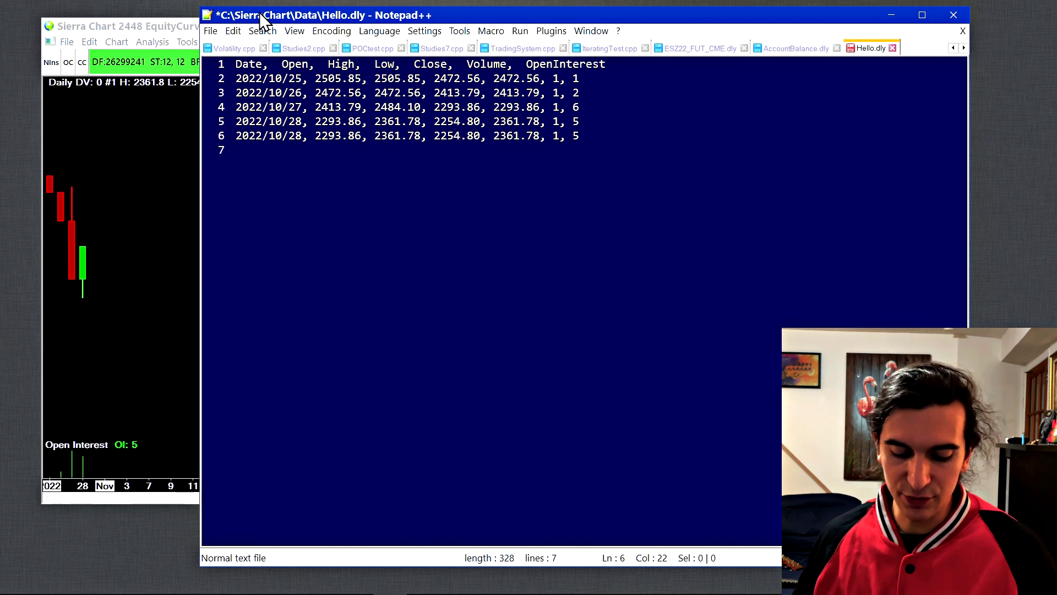
- Review the date, open, high, low and close values in the duplicated 2022/10/28 row of Hello.dly
{"action": "left_click", "coordinate": [315, 138]}
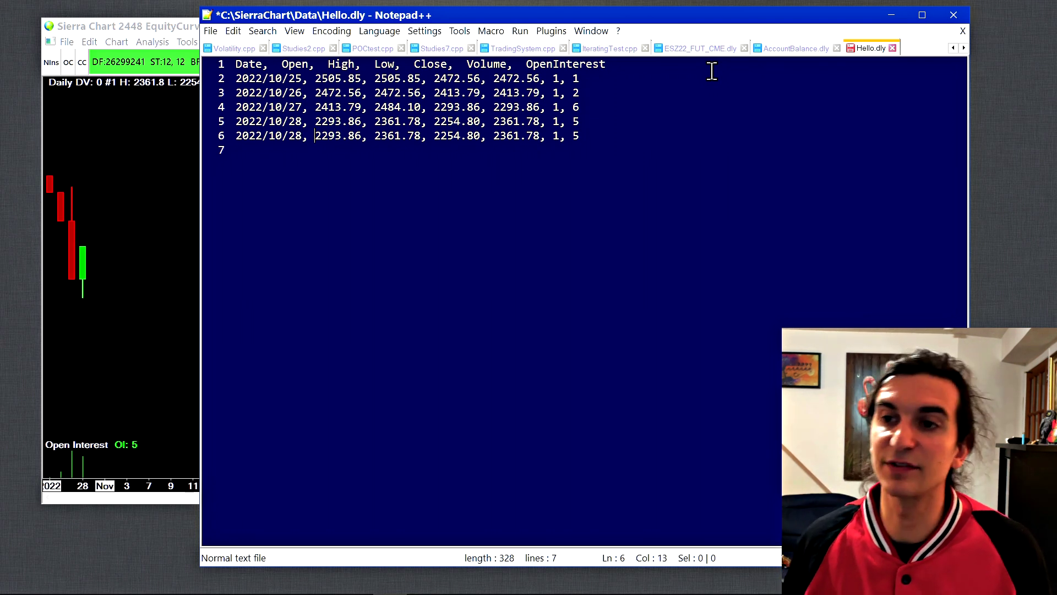
{"action": "key", "text": "Right"}
{"action": "key", "text": "Right"}
{"action": "key", "text": "Right"}
{"action": "key", "text": "Right"}
{"action": "key", "text": "Right"}
{"action": "key", "text": "Right"}
{"action": "key", "text": "Right"}
{"action": "key", "text": "Right"}
{"action": "key", "text": "Right"}
{"action": "key", "text": "Right"}
{"action": "key", "text": "Right"}
{"action": "key", "text": "Right"}
{"action": "key", "text": "Right"}
{"action": "key", "text": "Right"}
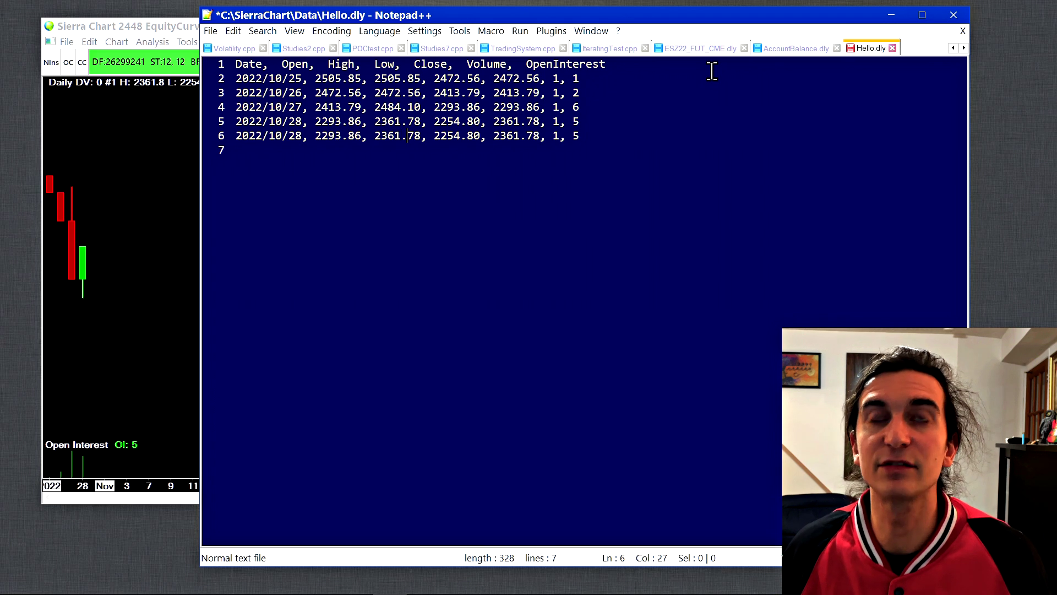
{"action": "key", "text": "Left"}
{"action": "key", "text": "Left"}
{"action": "key", "text": "Left"}
{"action": "key", "text": "Left"}
{"action": "key", "text": "Left"}
{"action": "key", "text": "Left"}
{"action": "key", "text": "Left"}
{"action": "key", "text": "Left"}
{"action": "key", "text": "Left"}
{"action": "key", "text": "Left"}
{"action": "key", "text": "Left"}
{"action": "key", "text": "Left"}
{"action": "key", "text": "Left"}
{"action": "key", "text": "Left"}
{"action": "key", "text": "Left"}
{"action": "key", "text": "Left"}
{"action": "key", "text": "Left"}
{"action": "key", "text": "Left"}
{"action": "key", "text": "Left"}
{"action": "key", "text": "Left"}
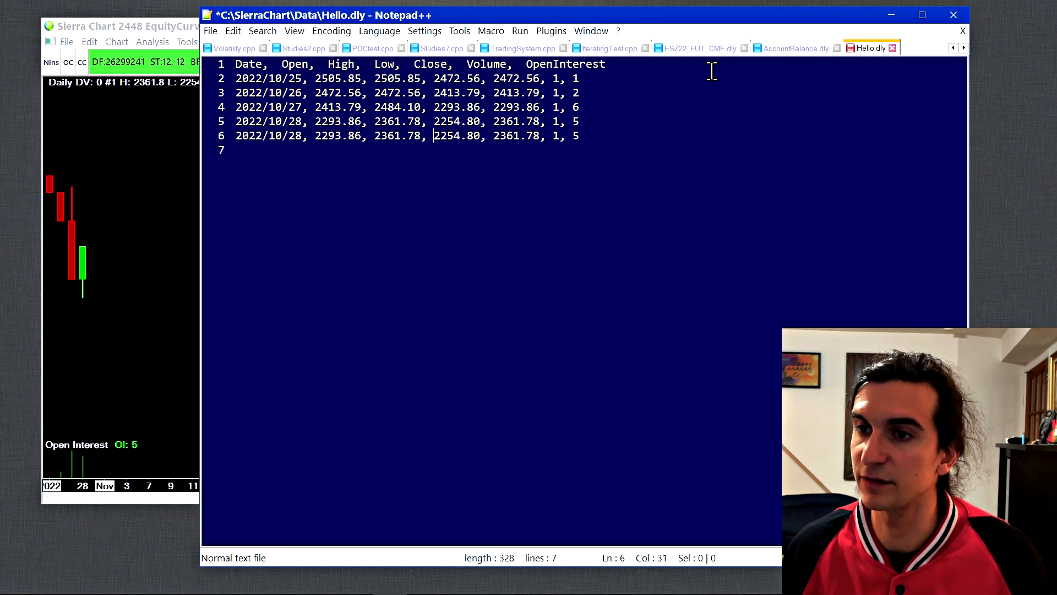
{"action": "key", "text": "Right"}
{"action": "key", "text": "Right"}
{"action": "key", "text": "Right"}
{"action": "key", "text": "Right"}
{"action": "key", "text": "Right"}
{"action": "key", "text": "Right"}
{"action": "key", "text": "Right"}
{"action": "key", "text": "Right"}
{"action": "key", "text": "Right"}
{"action": "key", "text": "Right"}
{"action": "key", "text": "Right"}
{"action": "key", "text": "Right"}
{"action": "key", "text": "Right"}
{"action": "key", "text": "Right"}
{"action": "key", "text": "Right"}
{"action": "key", "text": "Right"}
{"action": "key", "text": "Right"}
{"action": "key", "text": "Right"}
{"action": "key", "text": "Right"}
{"action": "key", "text": "Right"}
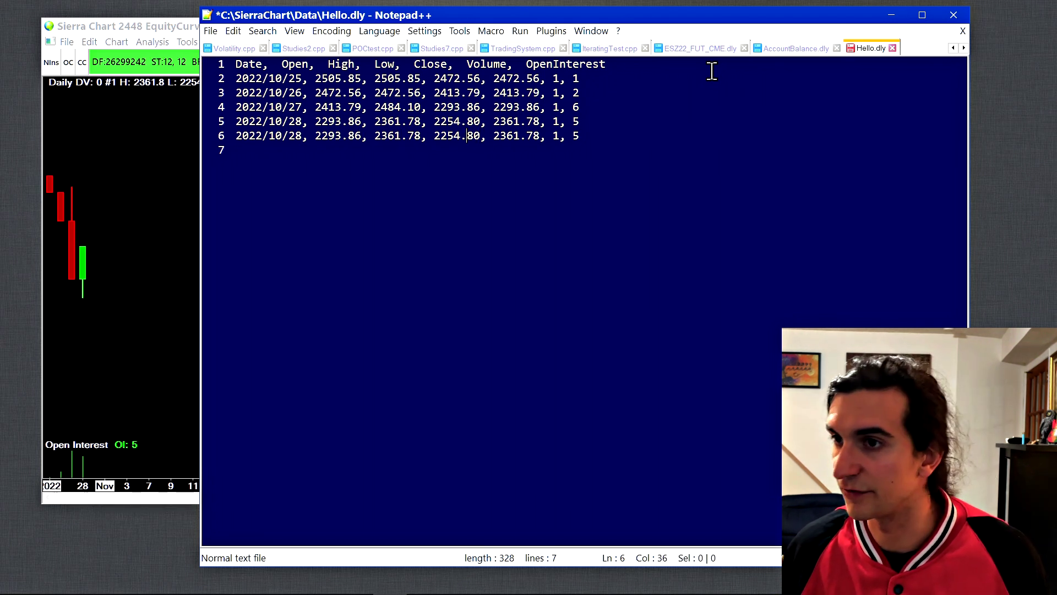
{"action": "key", "text": "Left"}
{"action": "key", "text": "Left"}
{"action": "key", "text": "Left"}
{"action": "key", "text": "Left"}
{"action": "key", "text": "Left"}
{"action": "key", "text": "Left"}
{"action": "key", "text": "Left"}
{"action": "key", "text": "Left"}
{"action": "key", "text": "Left"}
{"action": "key", "text": "Left"}
{"action": "key", "text": "Left"}
{"action": "key", "text": "Left"}
{"action": "key", "text": "Left"}
{"action": "key", "text": "Left"}
{"action": "key", "text": "Left"}
{"action": "key", "text": "Left"}
{"action": "key", "text": "Left"}
{"action": "key", "text": "Left"}
{"action": "key", "text": "Left"}
{"action": "key", "text": "Left"}
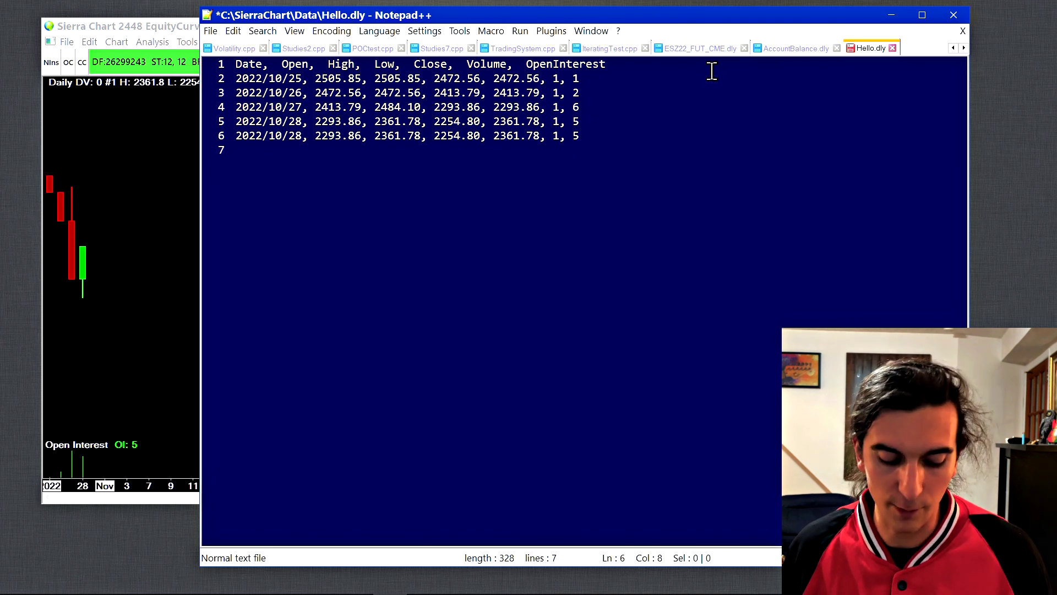
{"action": "key", "text": "Right"}
{"action": "key", "text": "Right"}
{"action": "key", "text": "Right"}
{"action": "key", "text": "Right"}
{"action": "key", "text": "Right"}
{"action": "key", "text": "Right"}
{"action": "key", "text": "Right"}
{"action": "key", "text": "Right"}
{"action": "key", "text": "Right"}
{"action": "key", "text": "Right"}
{"action": "key", "text": "Right"}
{"action": "key", "text": "Right"}
{"action": "key", "text": "Right"}
{"action": "key", "text": "Right"}
{"action": "key", "text": "Right"}
{"action": "key", "text": "Right"}
{"action": "key", "text": "Right"}
{"action": "key", "text": "Right"}
{"action": "key", "text": "Right"}
{"action": "key", "text": "Right"}
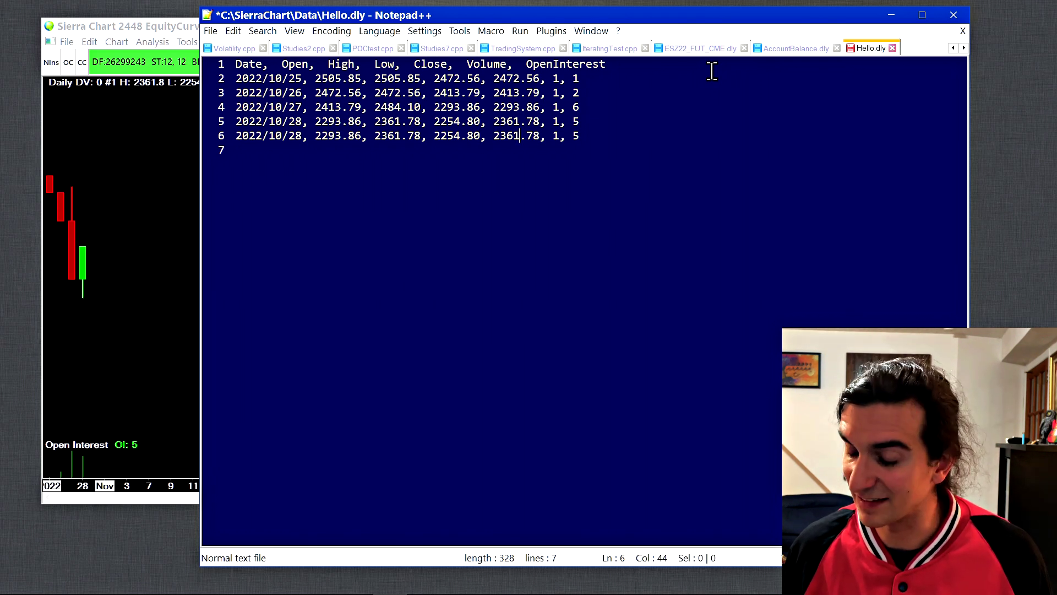
{"action": "key", "text": "Left"}
{"action": "key", "text": "Left"}
{"action": "key", "text": "Left"}
{"action": "key", "text": "Left"}
{"action": "key", "text": "Left"}
{"action": "key", "text": "Left"}
{"action": "key", "text": "Left"}
{"action": "key", "text": "Left"}
{"action": "key", "text": "Left"}
{"action": "key", "text": "Left"}
{"action": "key", "text": "Left"}
{"action": "key", "text": "Left"}
{"action": "key", "text": "Left"}
{"action": "key", "text": "Left"}
{"action": "key", "text": "Left"}
{"action": "key", "text": "Left"}
{"action": "key", "text": "Left"}
{"action": "key", "text": "Left"}
{"action": "key", "text": "Left"}
{"action": "key", "text": "Left"}
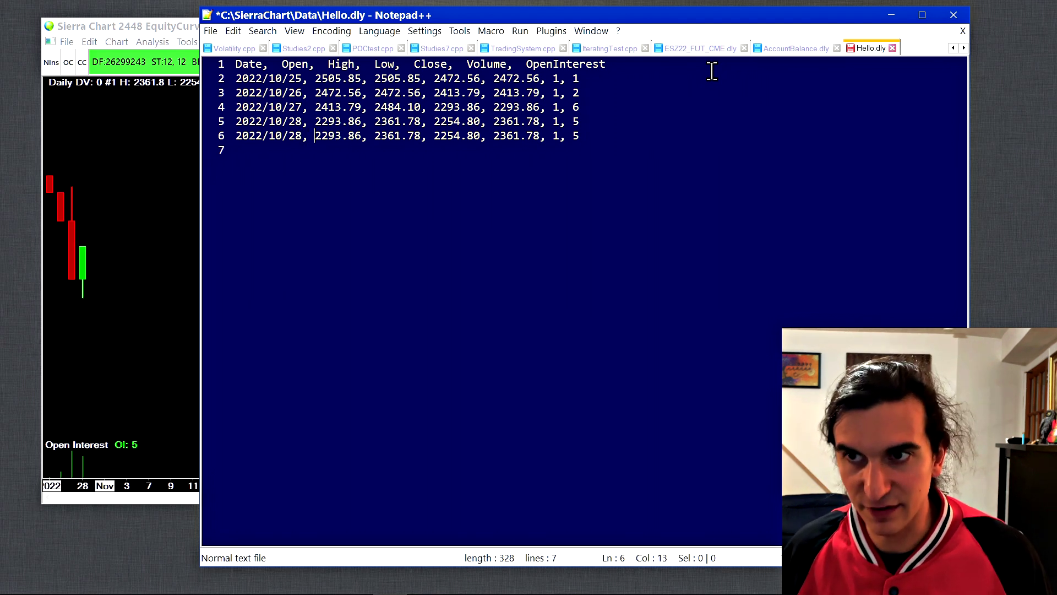
- Copy the complete open value from the duplicated 2022/10/28 row on line 6
{"action": "key", "text": "shift+Right"}
{"action": "key", "text": "shift+Right"}
{"action": "key", "text": "shift+Right"}
{"action": "key", "text": "shift+Right"}
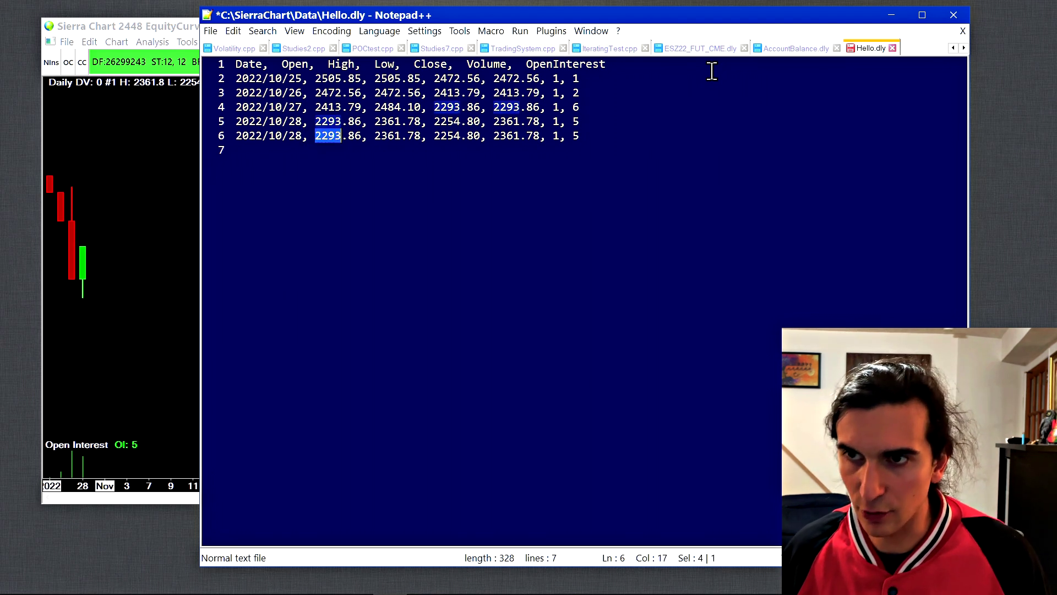
{"action": "key", "text": "shift+Right"}
{"action": "key", "text": "shift+Right"}
{"action": "key", "text": "shift+Right"}
{"action": "key", "text": "shift+Right"}
{"action": "key", "text": "shift+Right"}
{"action": "key", "text": "shift+Right"}
{"action": "key", "text": "shift+Right"}
{"action": "key", "text": "shift+Right"}
{"action": "key", "text": "shift+Right"}
{"action": "key", "text": "shift+Right"}
{"action": "key", "text": "shift+Right"}
{"action": "key", "text": "shift+Right"}
{"action": "key", "text": "shift+Right"}
{"action": "key", "text": "shift+Right"}
{"action": "key", "text": "shift+Right"}
{"action": "key", "text": "shift+Right"}
{"action": "key", "text": "shift+Right"}
{"action": "key", "text": "shift+Right"}
{"action": "key", "text": "shift+Right"}
{"action": "key", "text": "shift+Right"}
{"action": "key", "text": "shift+Left"}
{"action": "key", "text": "shift+Left"}
{"action": "key", "text": "shift+Left"}
{"action": "key", "text": "shift+Left"}
{"action": "key", "text": "shift+Left"}
{"action": "key", "text": "shift+Left"}
{"action": "key", "text": "shift+Left"}
{"action": "key", "text": "shift+Left"}
{"action": "key", "text": "shift+Left"}
{"action": "key", "text": "shift+Left"}
{"action": "key", "text": "shift+Left"}
{"action": "key", "text": "shift+Left"}
{"action": "key", "text": "shift+Left"}
{"action": "key", "text": "shift+Left"}
{"action": "key", "text": "shift+Left"}
{"action": "key", "text": "shift+Left"}
{"action": "key", "text": "shift+Left"}
{"action": "key", "text": "shift+Left"}
{"action": "key", "text": "shift+Left"}
{"action": "key", "text": "shift+Left"}
{"action": "key", "text": "ctrl+c"}
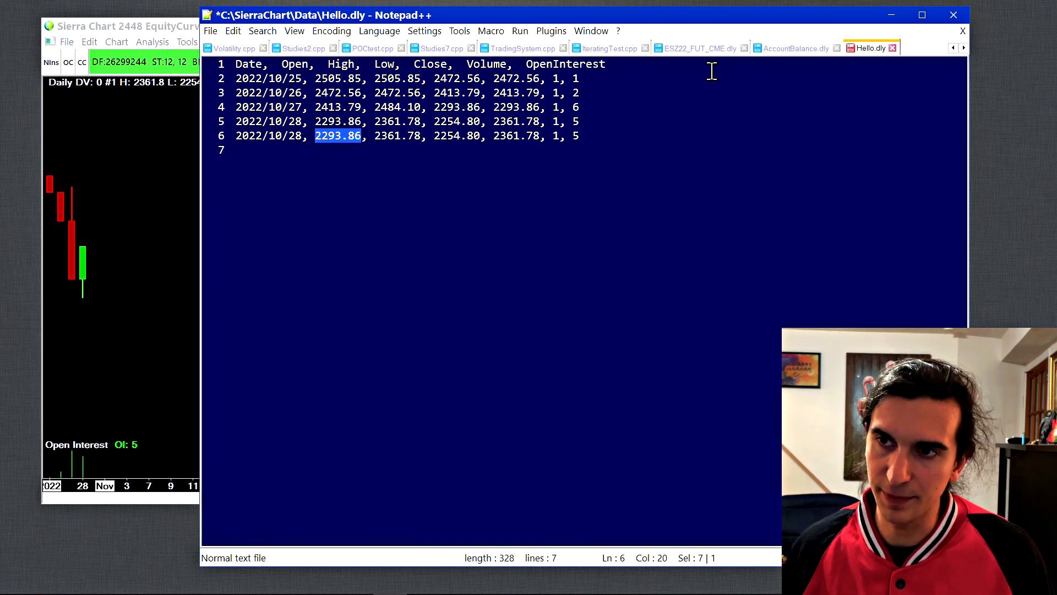
- Replace the high value on line 6 of Hello.dly with the copied open value 2293.86
{"action": "key", "text": "Right"}
{"action": "key", "text": "Right"}
{"action": "key", "text": "Right"}
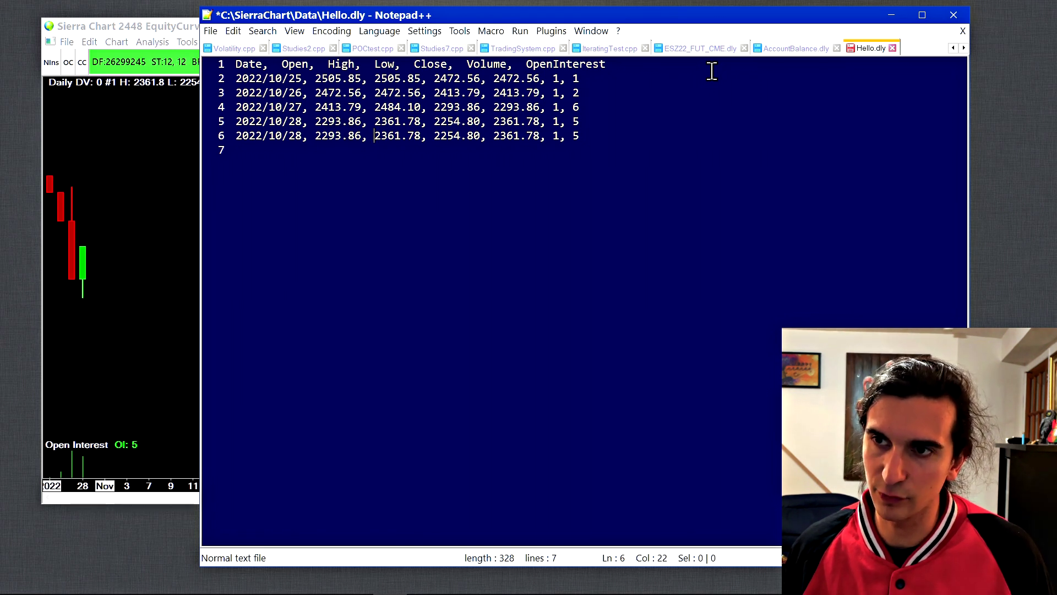
{"action": "key", "text": "shift+Right"}
{"action": "key", "text": "shift+Right"}
{"action": "key", "text": "shift+Right"}
{"action": "key", "text": "shift+Right"}
{"action": "key", "text": "shift+Right"}
{"action": "key", "text": "shift+Right"}
{"action": "key", "text": "shift+Right"}
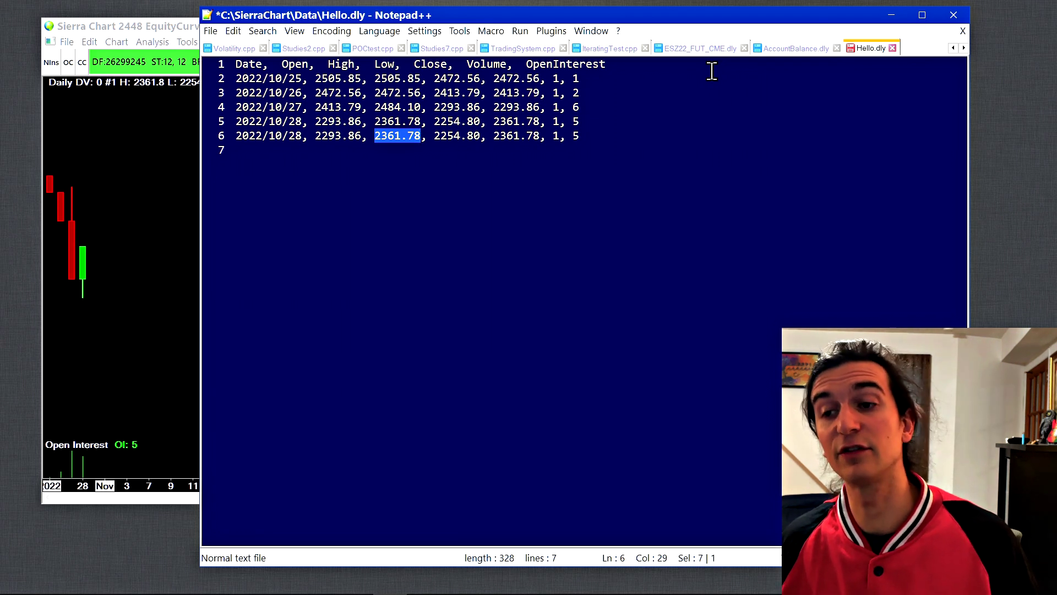
{"action": "key", "text": "ctrl+v"}
- Change the date on line 6 of Hello.dly to 2022/10/31
{"action": "key", "text": "Left"}
{"action": "key", "text": "Left"}
{"action": "key", "text": "Left"}
{"action": "key", "text": "Left"}
{"action": "key", "text": "Left"}
{"action": "key", "text": "Left"}
{"action": "key", "text": "Left"}
{"action": "key", "text": "Left"}
{"action": "key", "text": "Left"}
{"action": "key", "text": "Left"}
{"action": "key", "text": "Left"}
{"action": "key", "text": "Left"}
{"action": "key", "text": "Left"}
{"action": "key", "text": "Left"}
{"action": "key", "text": "Left"}
{"action": "key", "text": "Left"}
{"action": "key", "text": "Left"}
{"action": "key", "text": "Left"}
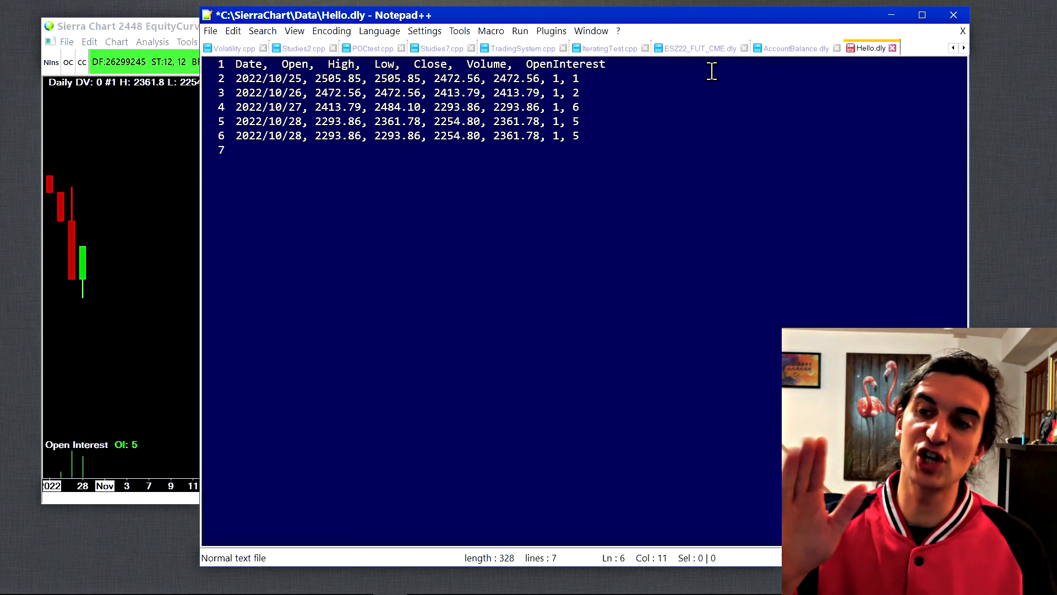
{"action": "key", "text": "BackSpace"}
{"action": "key", "text": "BackSpace"}
{"action": "type", "text": "312"}
{"action": "key", "text": "BackSpace"}
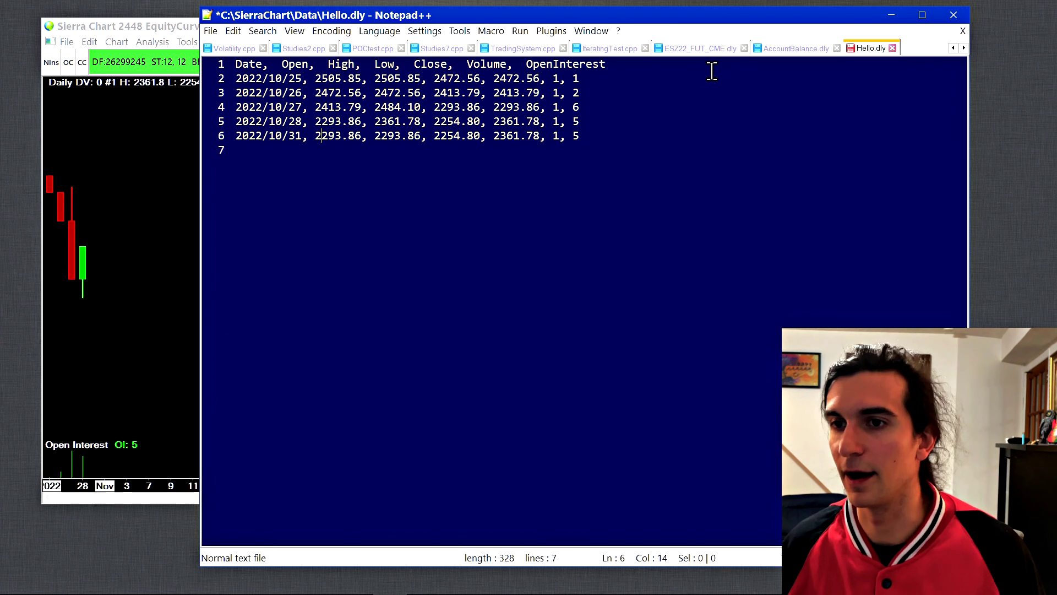
- Select the complete open value in the 2022/10/31 row on line 6
{"action": "key", "text": "Right"}
{"action": "key", "text": "Right"}
{"action": "key", "text": "shift+Right"}
{"action": "key", "text": "shift+Right"}
{"action": "key", "text": "shift+Right"}
{"action": "key", "text": "shift+Right"}
{"action": "key", "text": "shift+Right"}
{"action": "key", "text": "shift+Right"}
{"action": "key", "text": "shift+Right"}
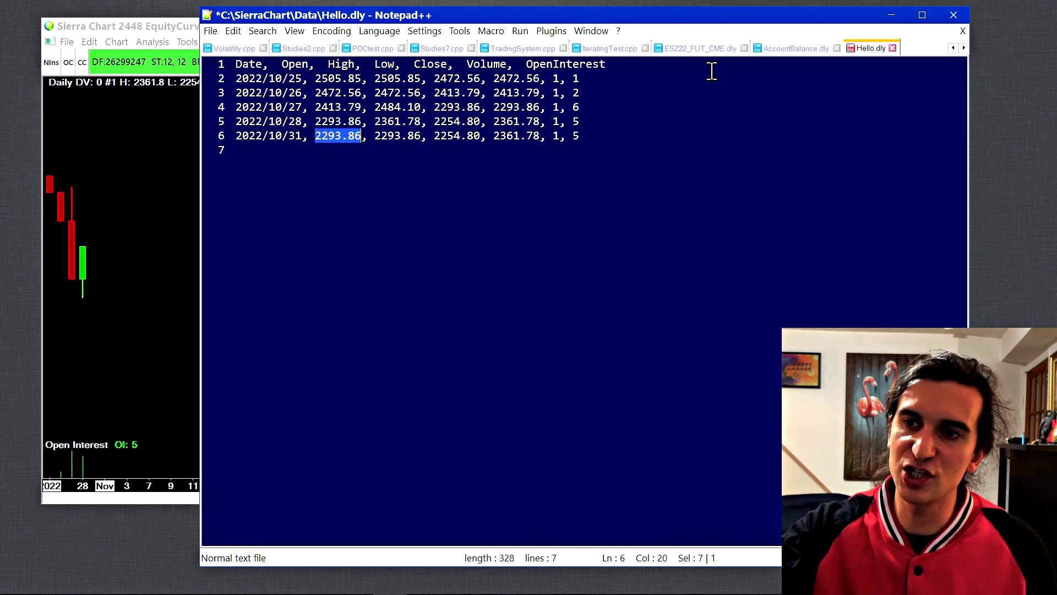
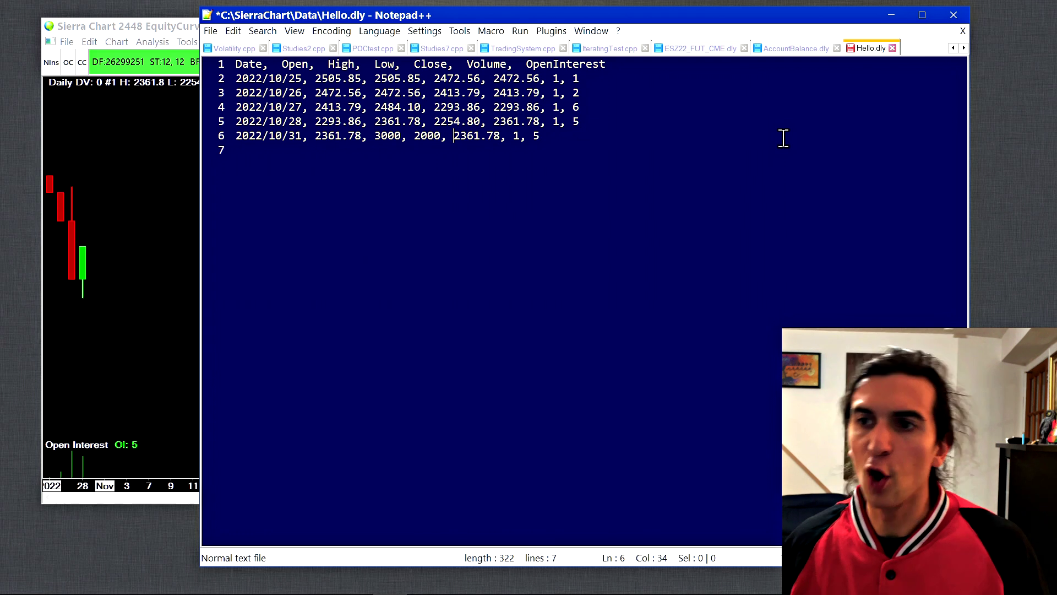
- Set the close value in the 2022/10/31 row to 2750
{"action": "key", "text": "shift+Right"}
{"action": "key", "text": "shift+Right"}
{"action": "key", "text": "shift+Right"}
{"action": "key", "text": "shift+Right"}
{"action": "key", "text": "shift+Right"}
{"action": "key", "text": "shift+Right"}
{"action": "key", "text": "shift+Right"}
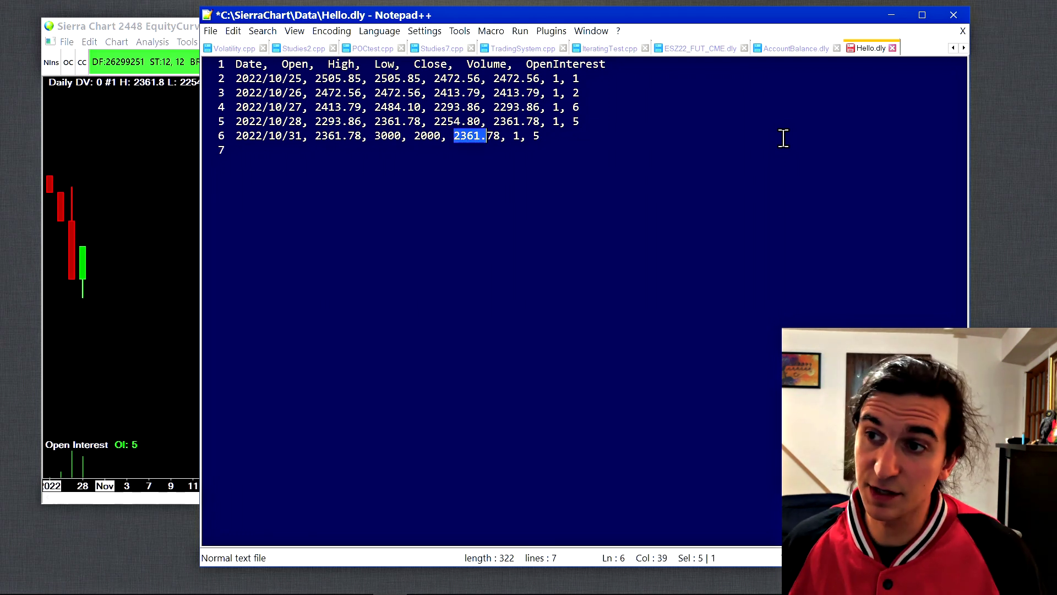
{"action": "type", "text": "2750"}
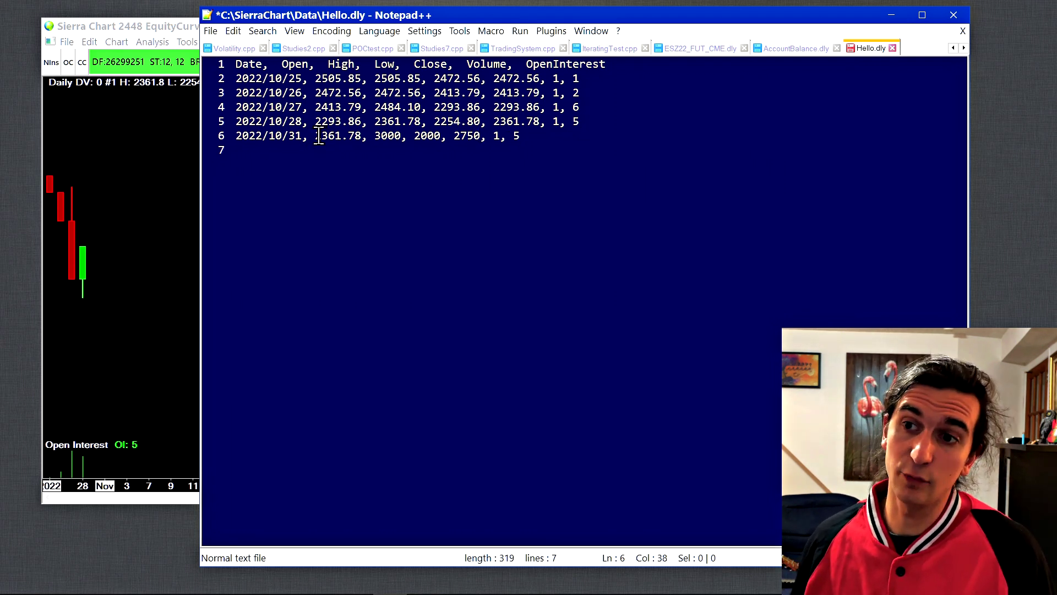
- Review the low, high and close values in the 2022/10/31 row of Hello.dly
{"action": "left_click_drag", "start_coordinate": [414, 136], "coordinate": [439, 135]}
{"action": "left_click", "coordinate": [373, 136]}
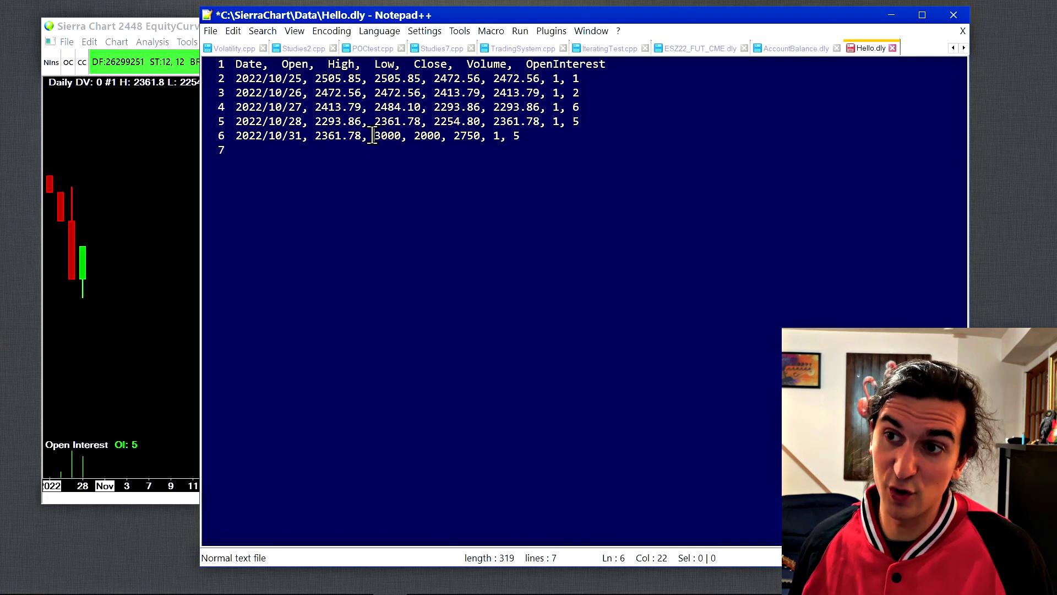
{"action": "left_click_drag", "start_coordinate": [375, 136], "coordinate": [401, 136]}
{"action": "left_click", "coordinate": [455, 136]}
{"action": "double_click", "coordinate": [465, 135]}
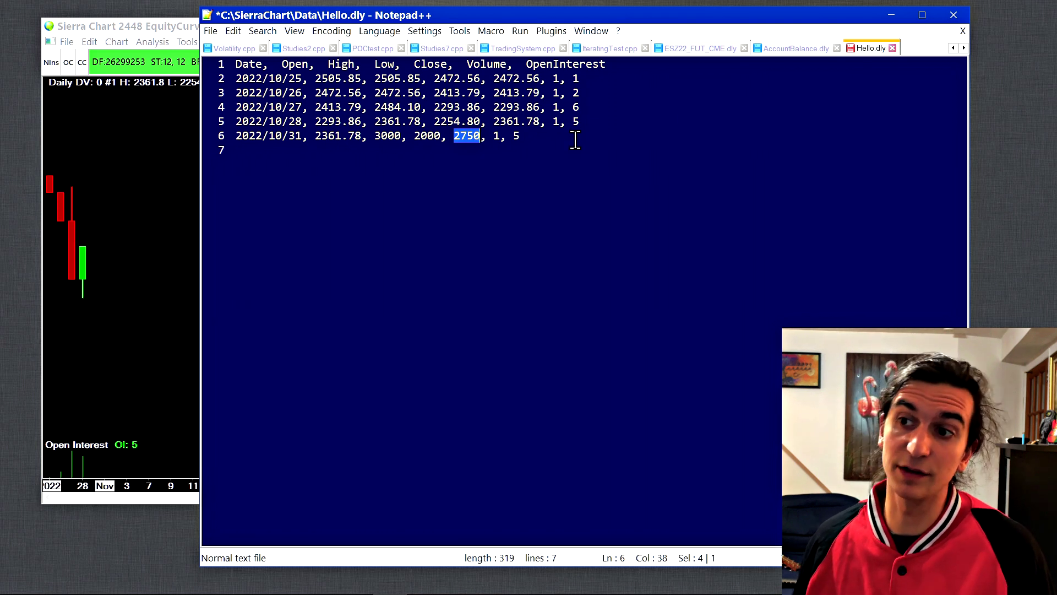
- Set the open interest in the 2022/10/31 row to 10 and save Hello.dly
{"action": "left_click", "coordinate": [499, 136]}
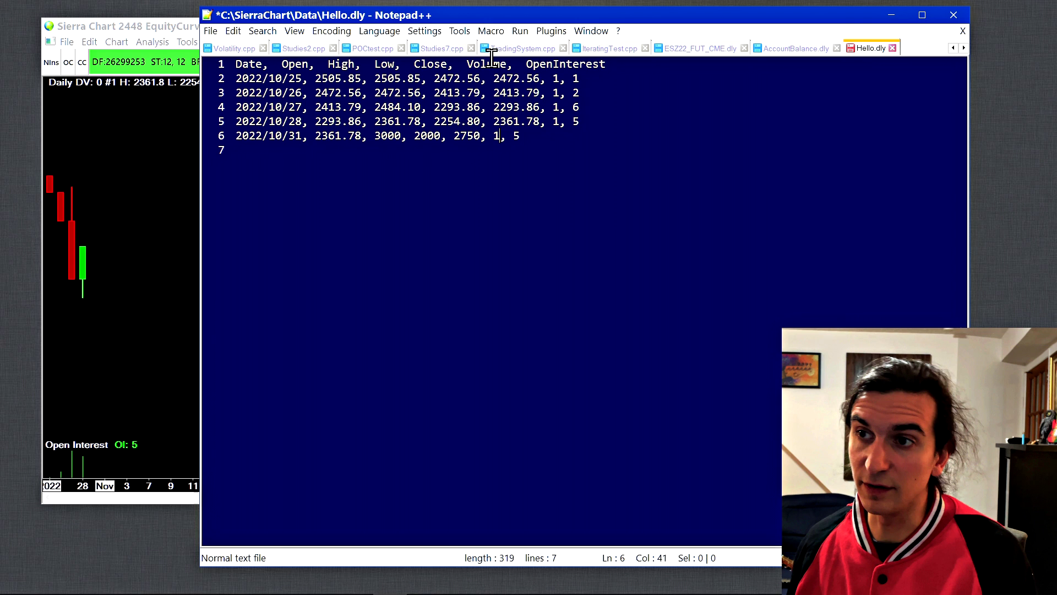
{"action": "key", "text": "Right"}
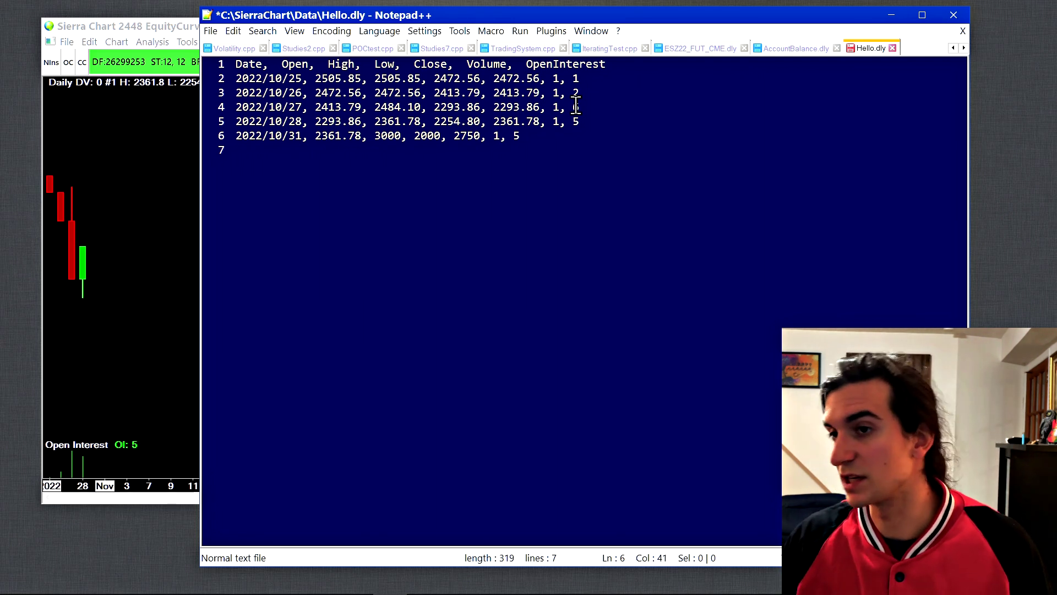
{"action": "key", "text": "Right"}
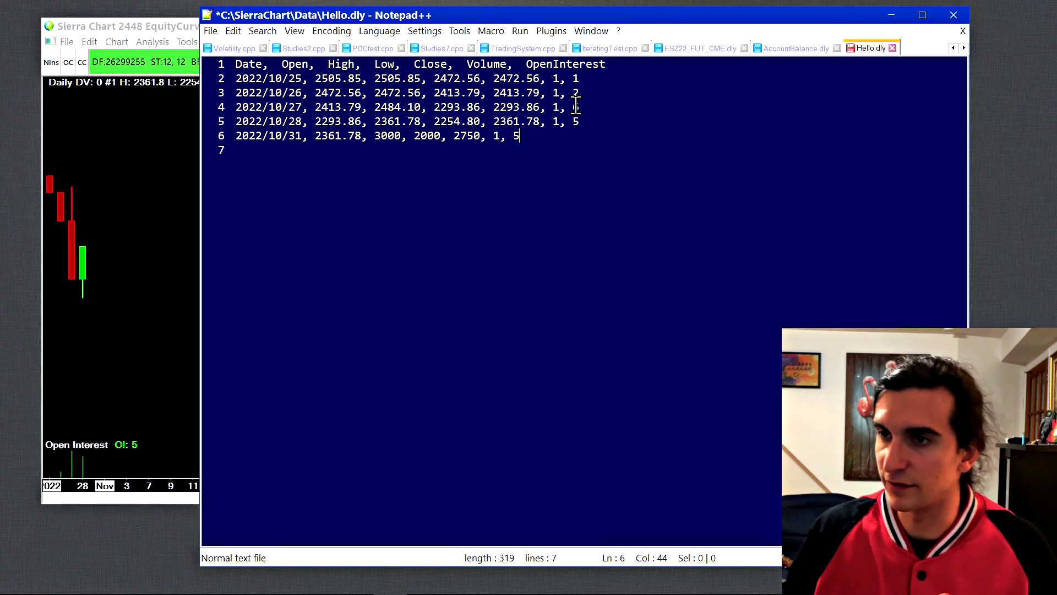
{"action": "key", "text": "BackSpace"}
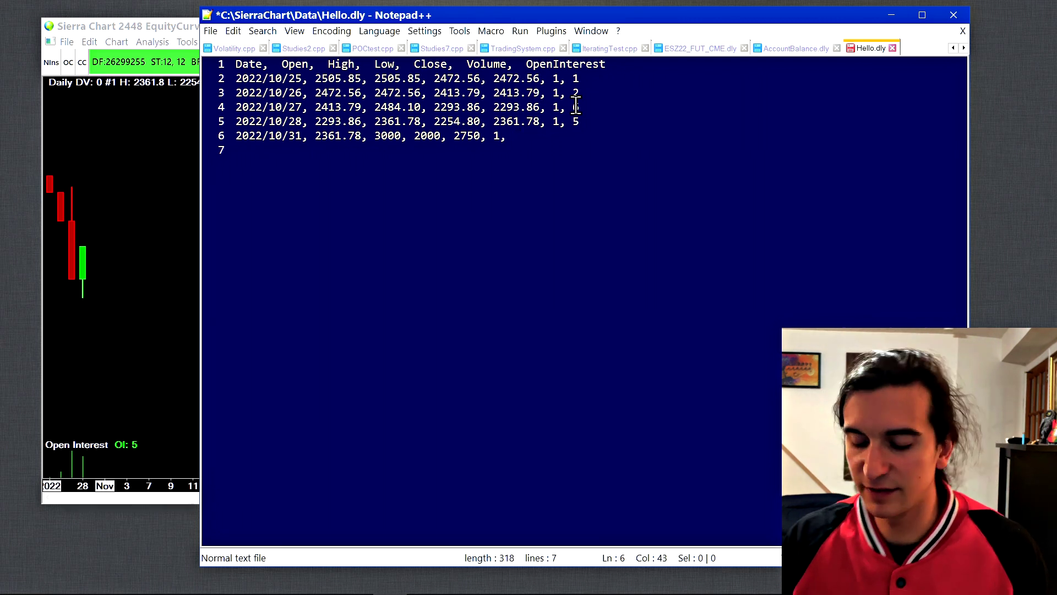
{"action": "type", "text": "10"}
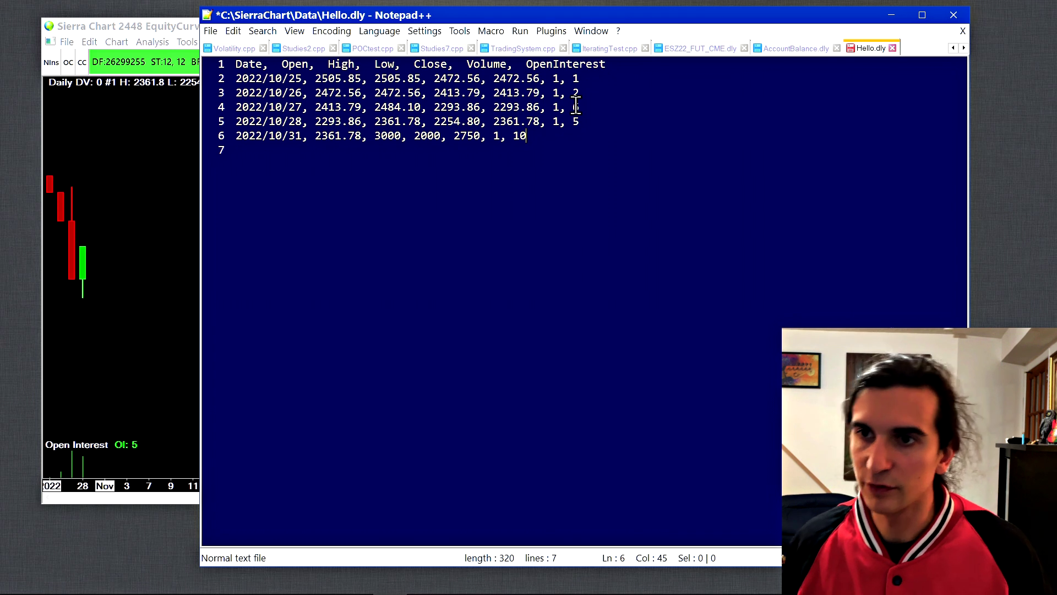
{"action": "key", "text": "ctrl+s"}
- Refresh the Hello chart in Sierra Chart and compare its newest bar and open interest with the 2022/10/31 row in Hello.dly
{"action": "left_click", "coordinate": [125, 288]}
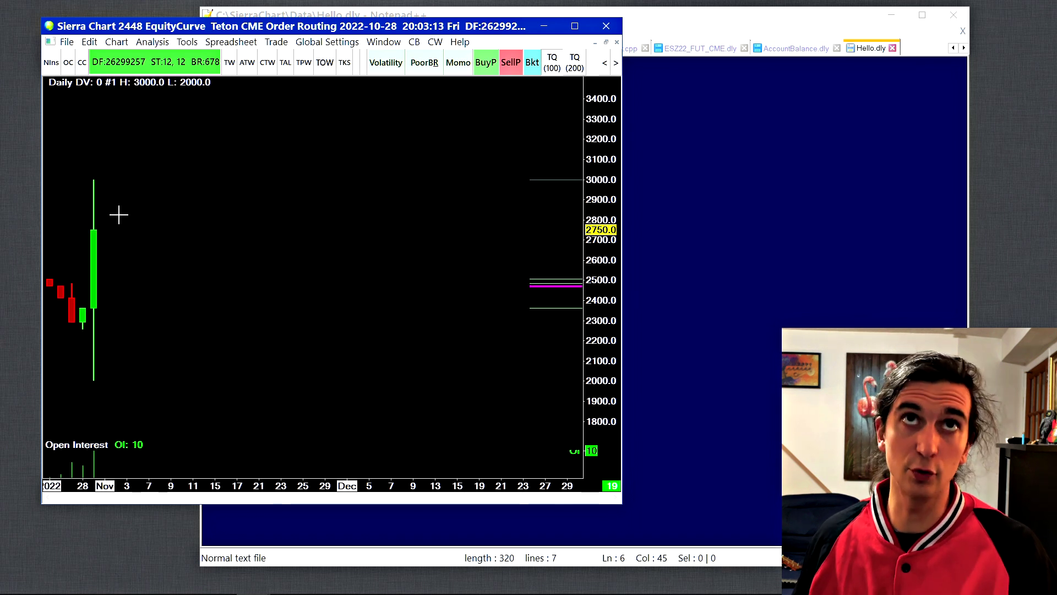
{"action": "left_click", "coordinate": [651, 125]}
{"action": "left_click", "coordinate": [351, 138]}
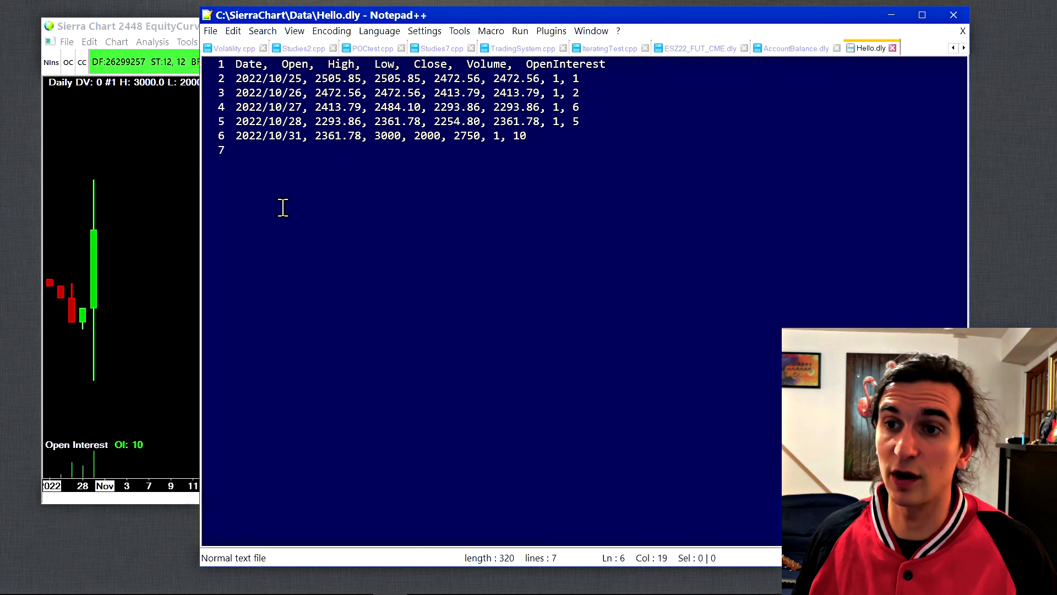
{"action": "double_click", "coordinate": [520, 138]}
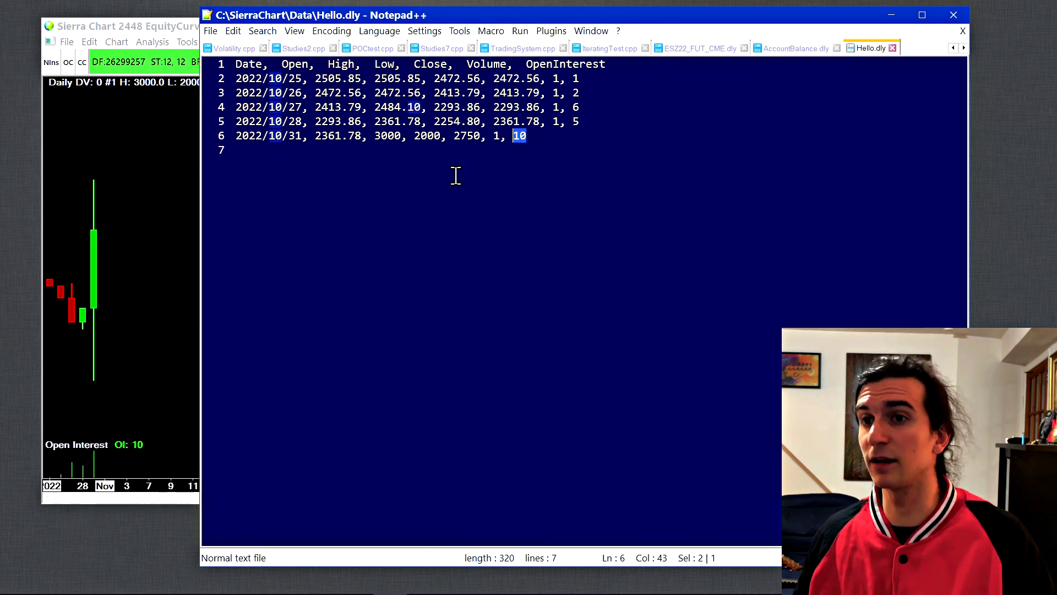
{"action": "left_click", "coordinate": [132, 225]}
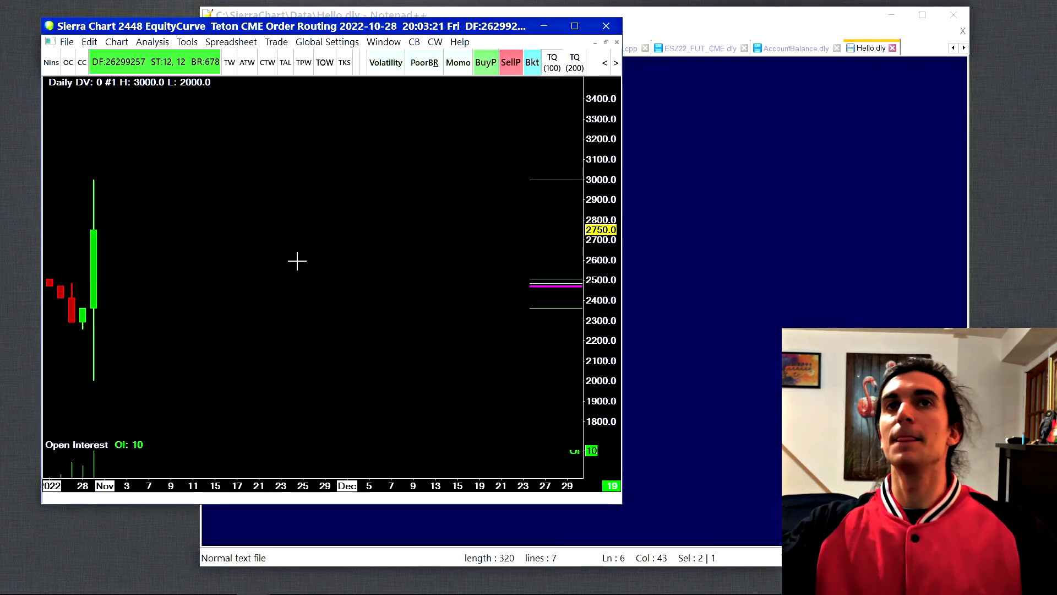